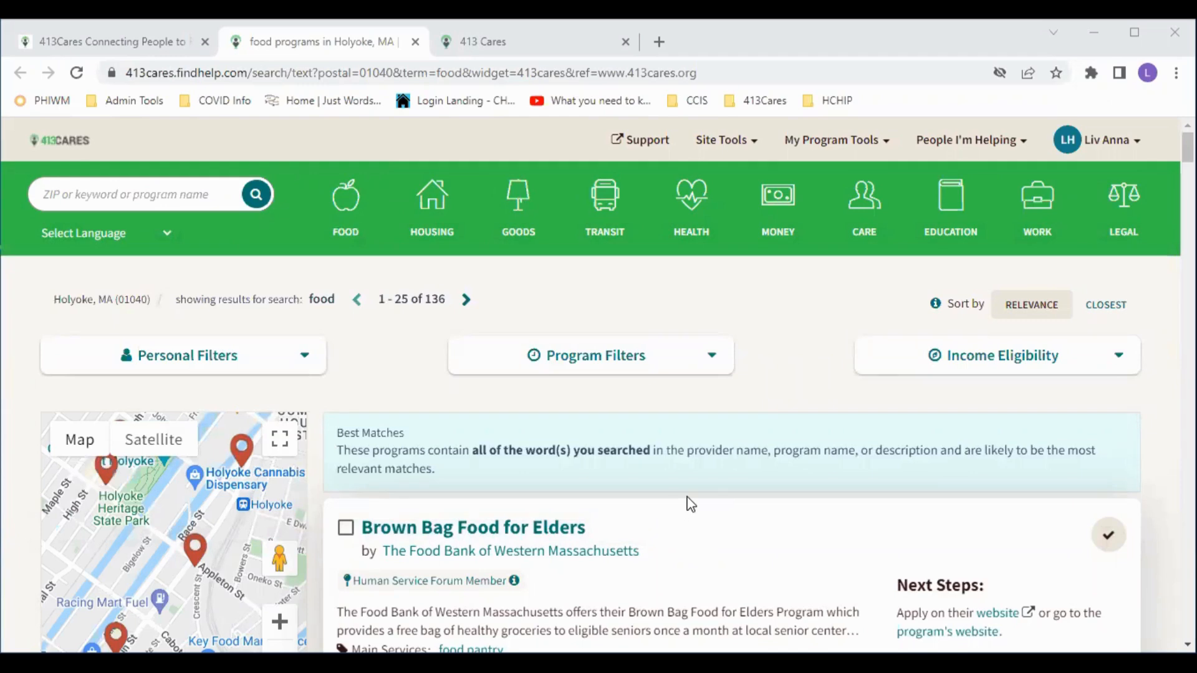
- Scroll down the Holyoke food results to the Food Bank's Nutrition Program listing
{"action": "scroll", "coordinate": [685, 502], "scroll_direction": "down", "scroll_amount": 3}
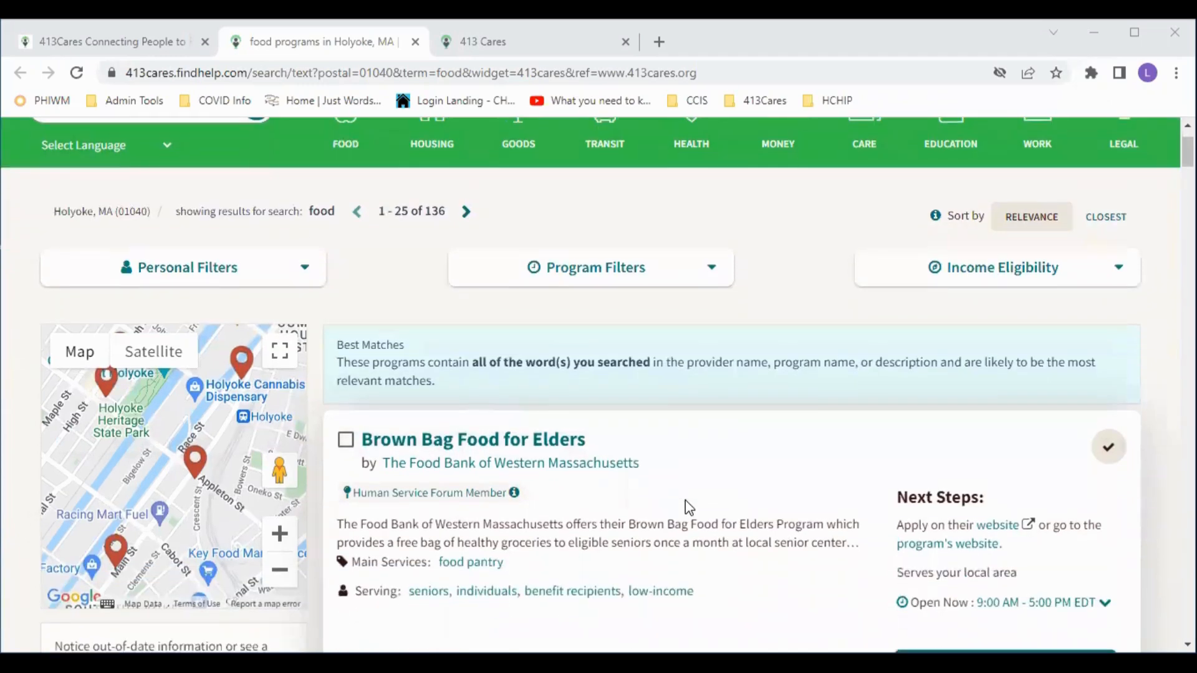
{"action": "scroll", "coordinate": [687, 506], "scroll_direction": "down", "scroll_amount": 2}
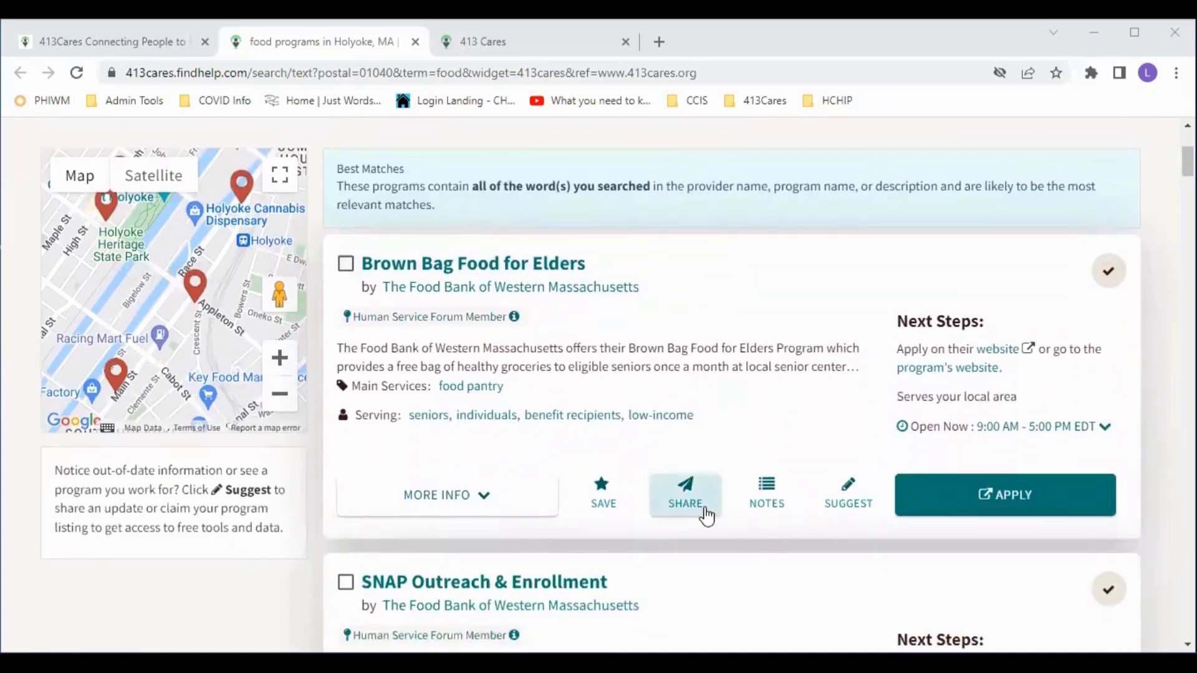
{"action": "scroll", "coordinate": [707, 520], "scroll_direction": "down", "scroll_amount": 1}
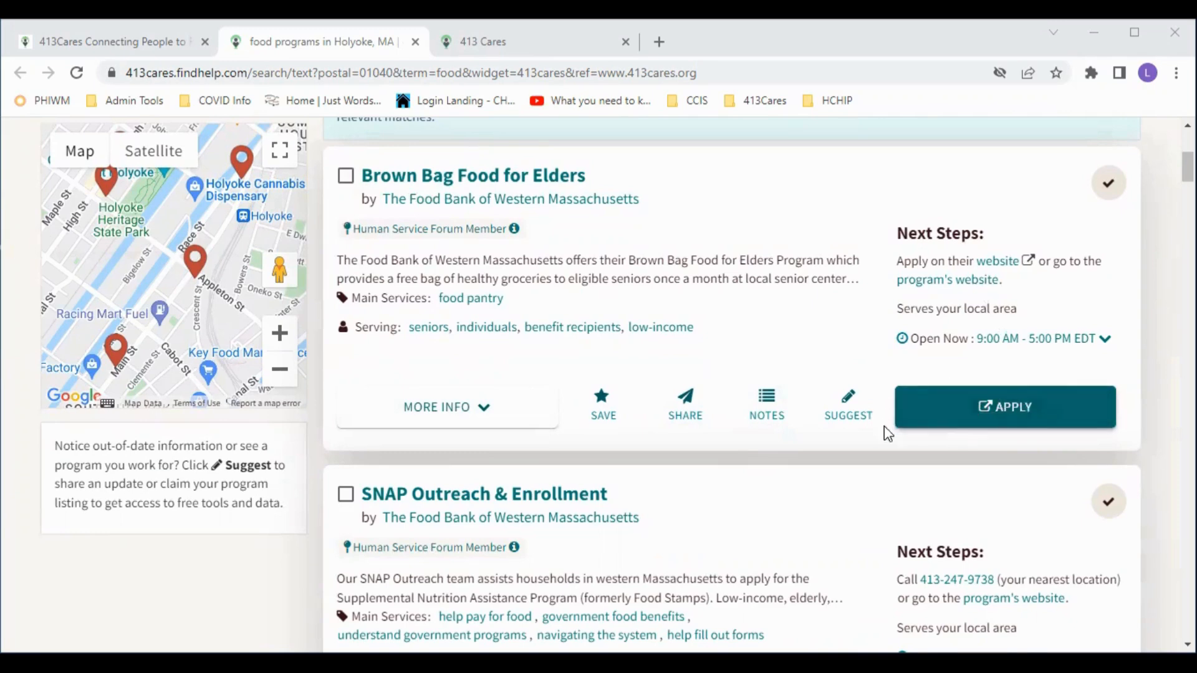
{"action": "scroll", "coordinate": [857, 468], "scroll_direction": "down", "scroll_amount": 3}
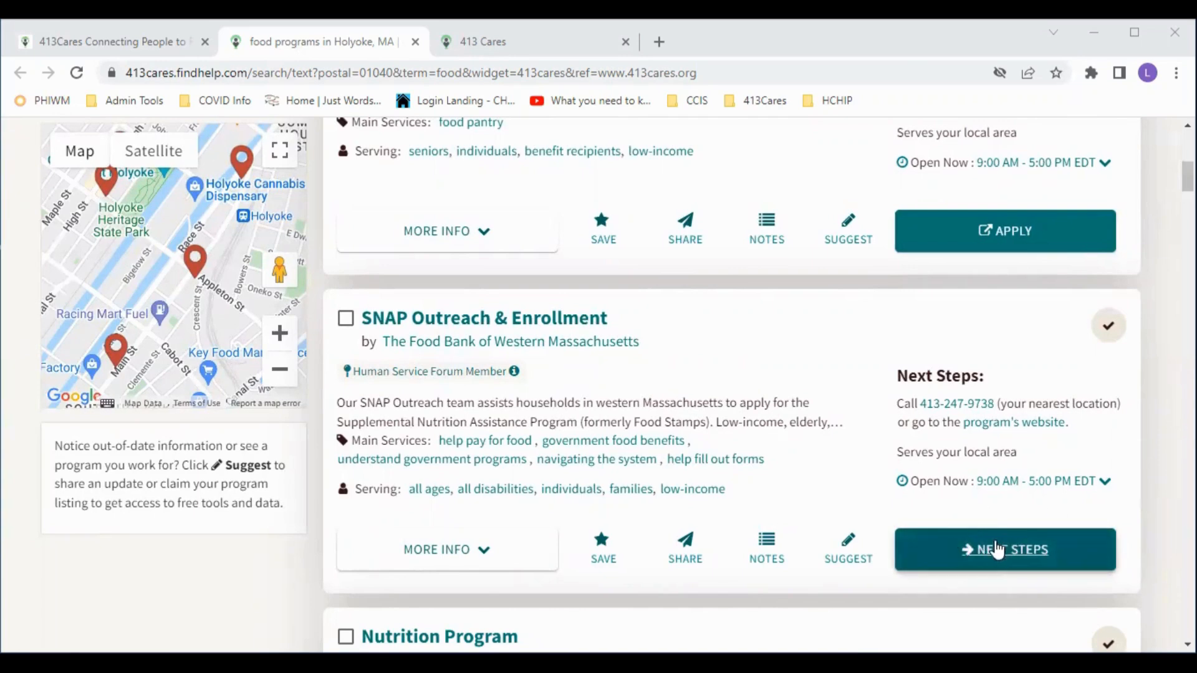
{"action": "scroll", "coordinate": [882, 524], "scroll_direction": "down", "scroll_amount": 1}
{"action": "scroll", "coordinate": [882, 524], "scroll_direction": "down", "scroll_amount": 3}
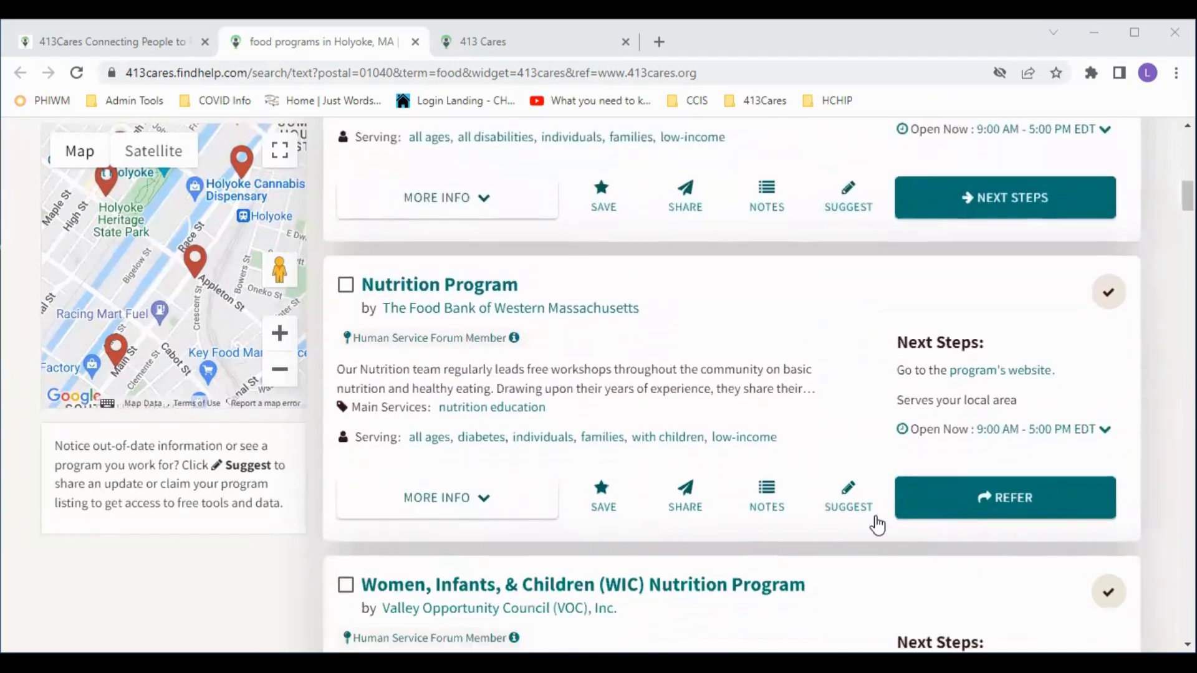
{"action": "scroll", "coordinate": [838, 405], "scroll_direction": "down", "scroll_amount": 1}
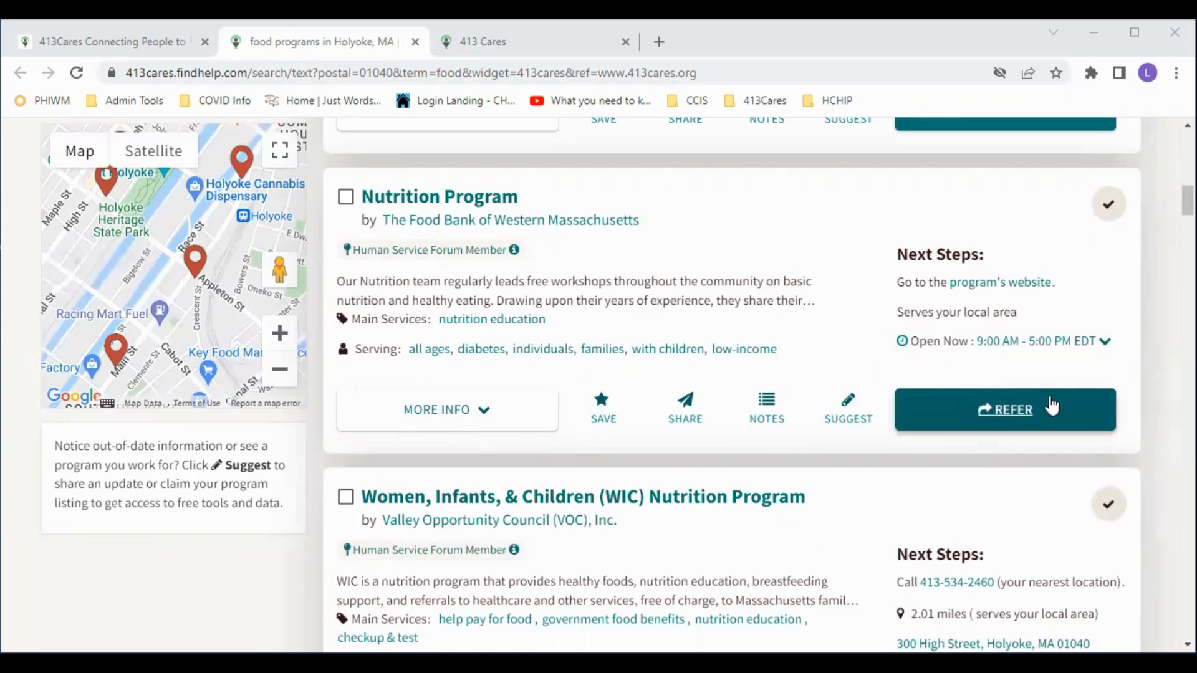
{"action": "left_click", "coordinate": [1016, 413]}
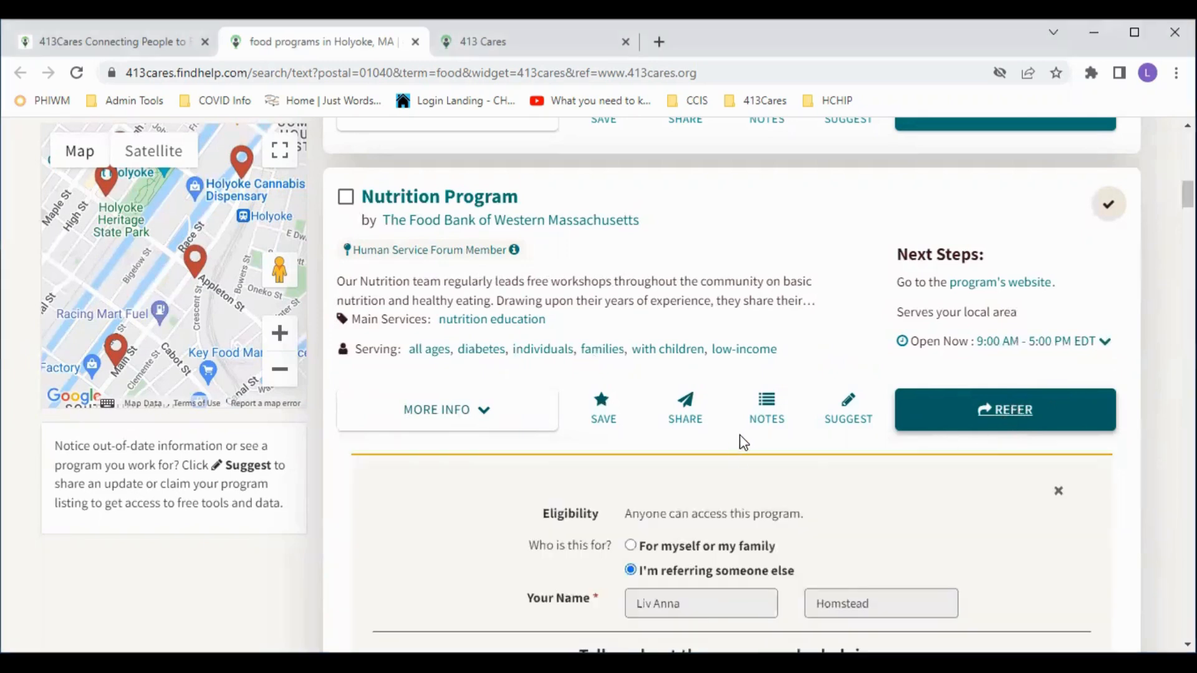
{"action": "scroll", "coordinate": [742, 435], "scroll_direction": "up", "scroll_amount": 3}
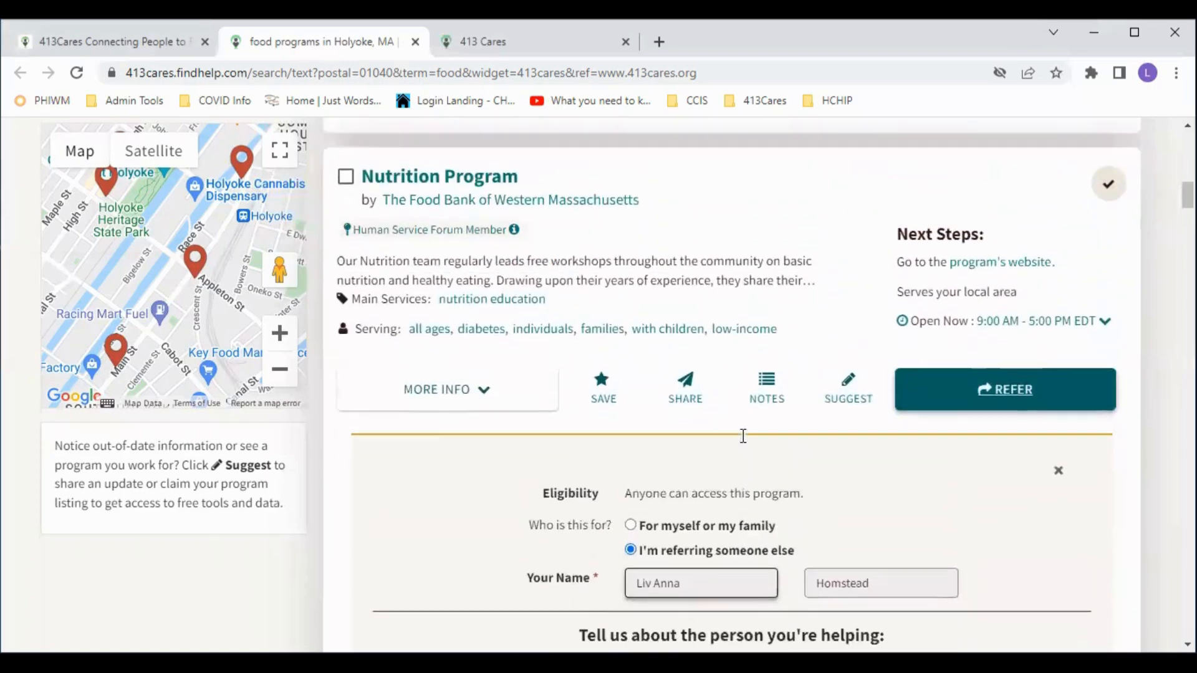
{"action": "scroll", "coordinate": [786, 477], "scroll_direction": "down", "scroll_amount": 2}
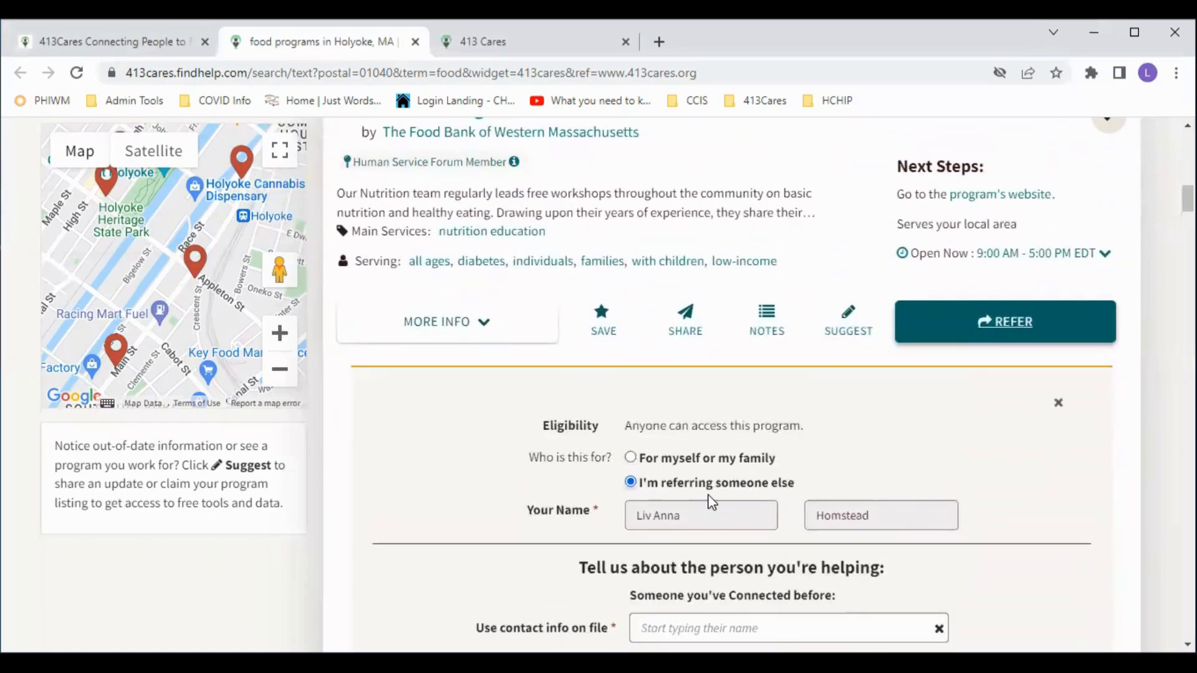
{"action": "scroll", "coordinate": [673, 425], "scroll_direction": "down", "scroll_amount": 2}
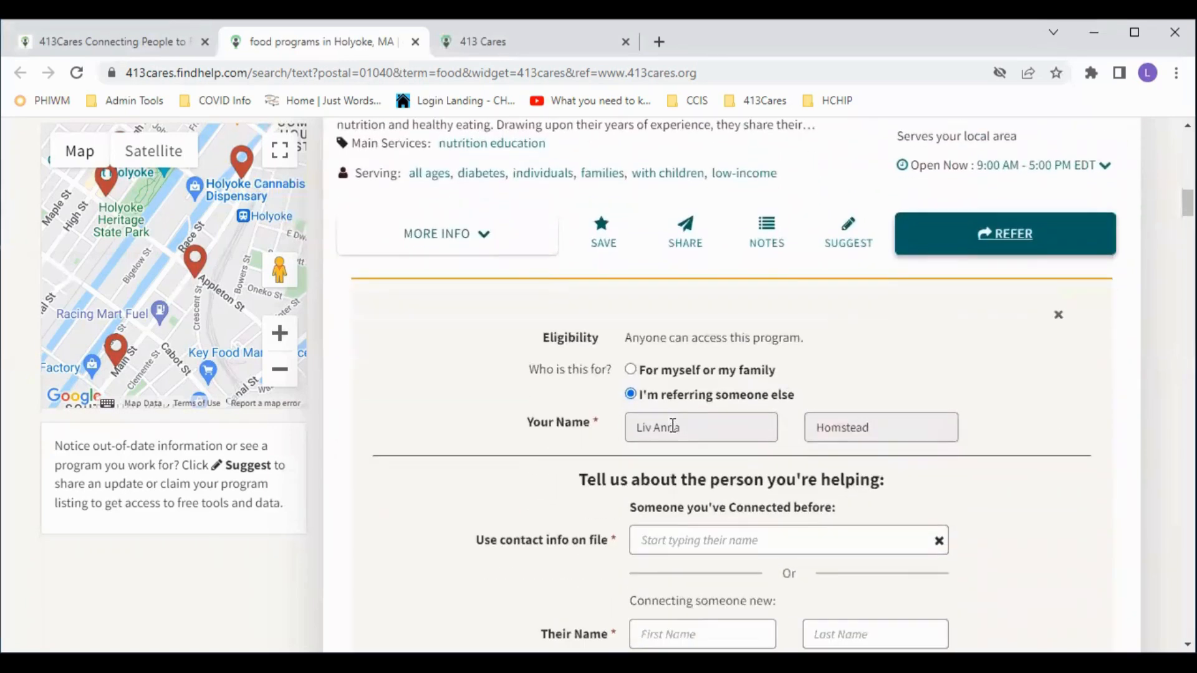
{"action": "scroll", "coordinate": [706, 426], "scroll_direction": "down", "scroll_amount": 2}
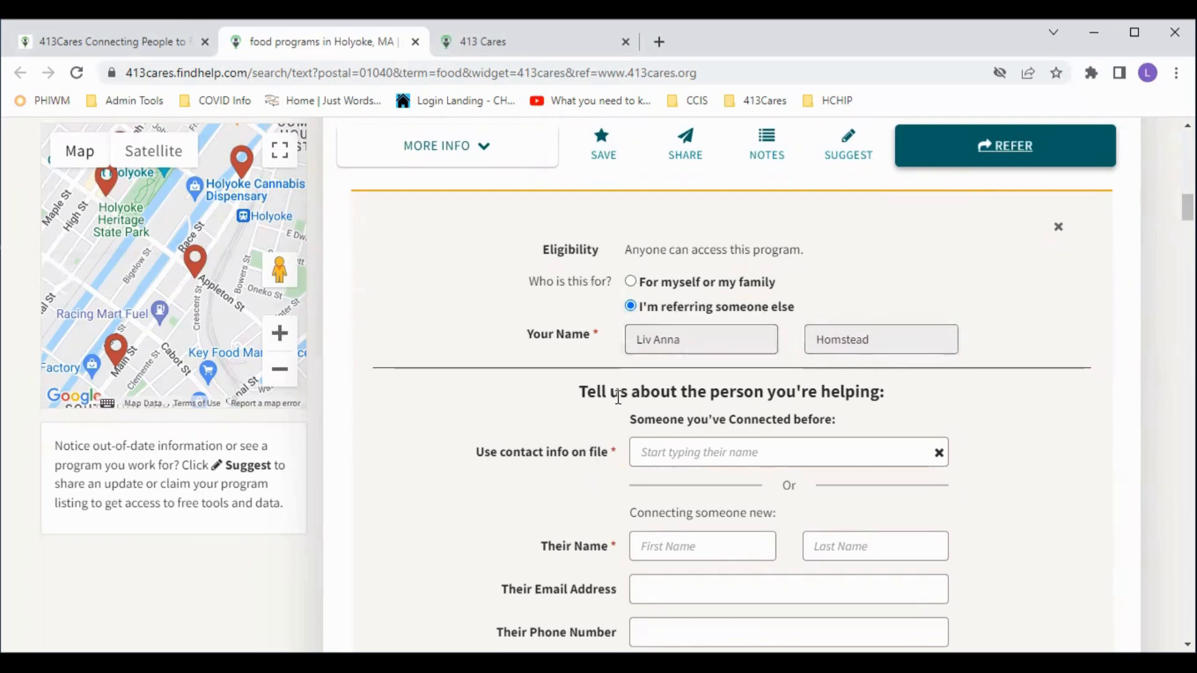
{"action": "scroll", "coordinate": [649, 374], "scroll_direction": "down", "scroll_amount": 1}
{"action": "left_click", "coordinate": [683, 367]}
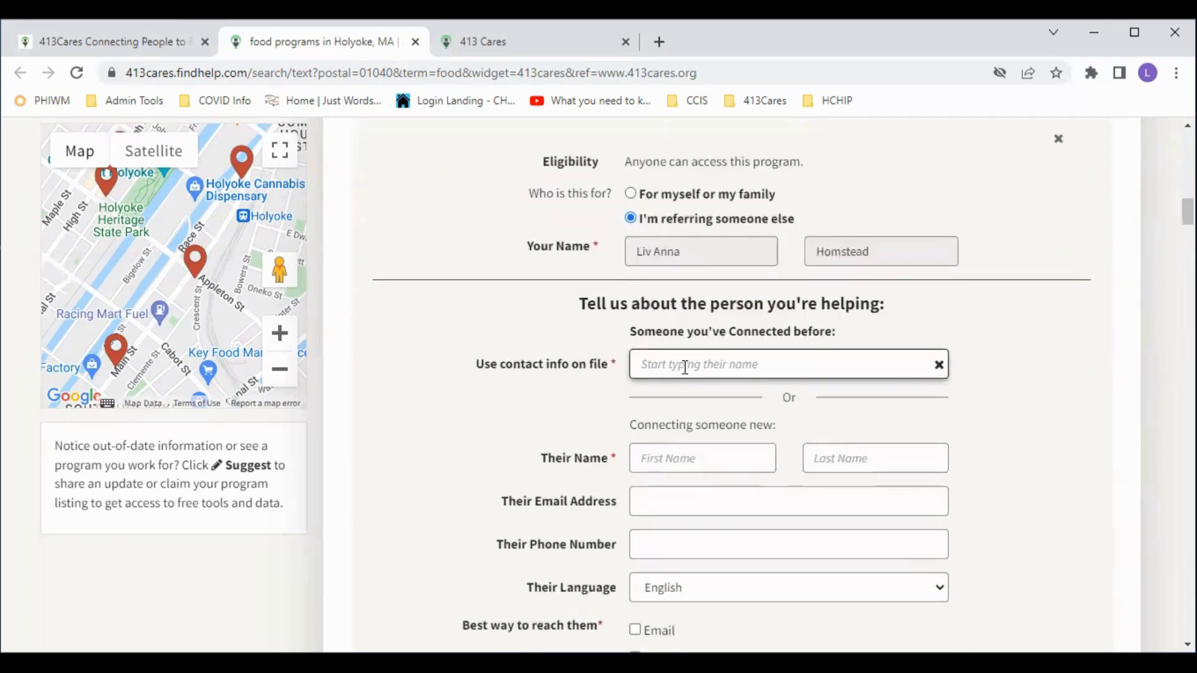
{"action": "scroll", "coordinate": [641, 412], "scroll_direction": "down", "scroll_amount": 1}
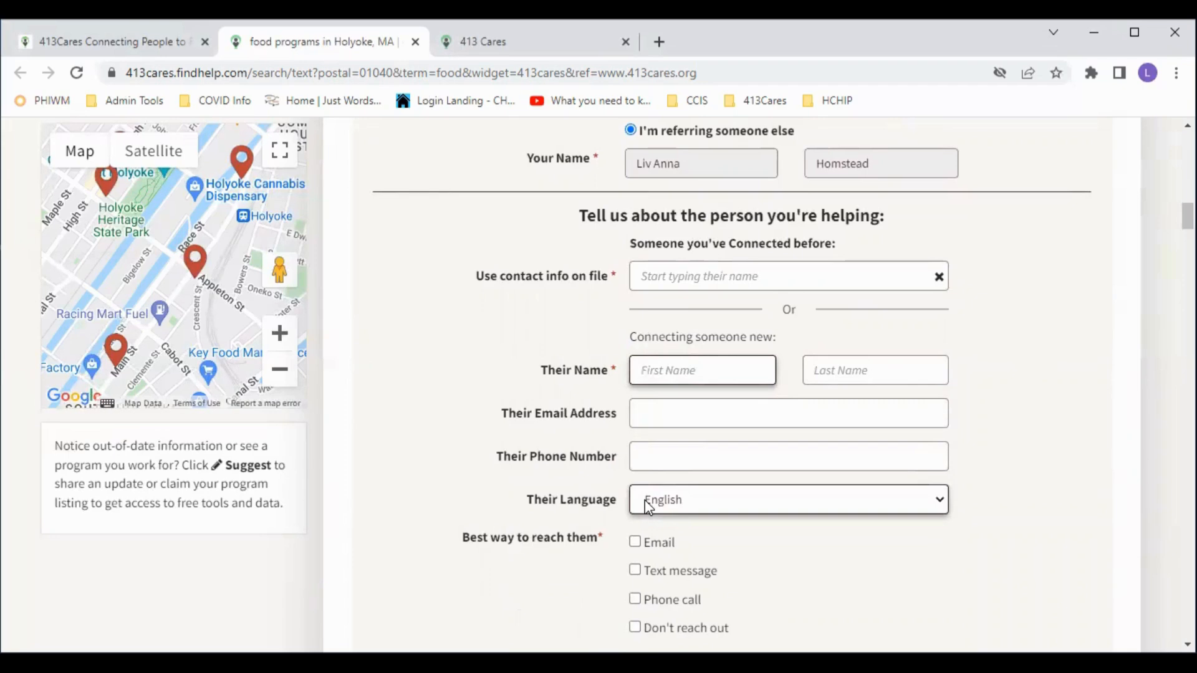
- Enter the person's first name, last name and e-mail address on the referral form
{"action": "key", "text": "Tab"}
{"action": "key", "text": "Tab"}
{"action": "type", "text": "lho"}
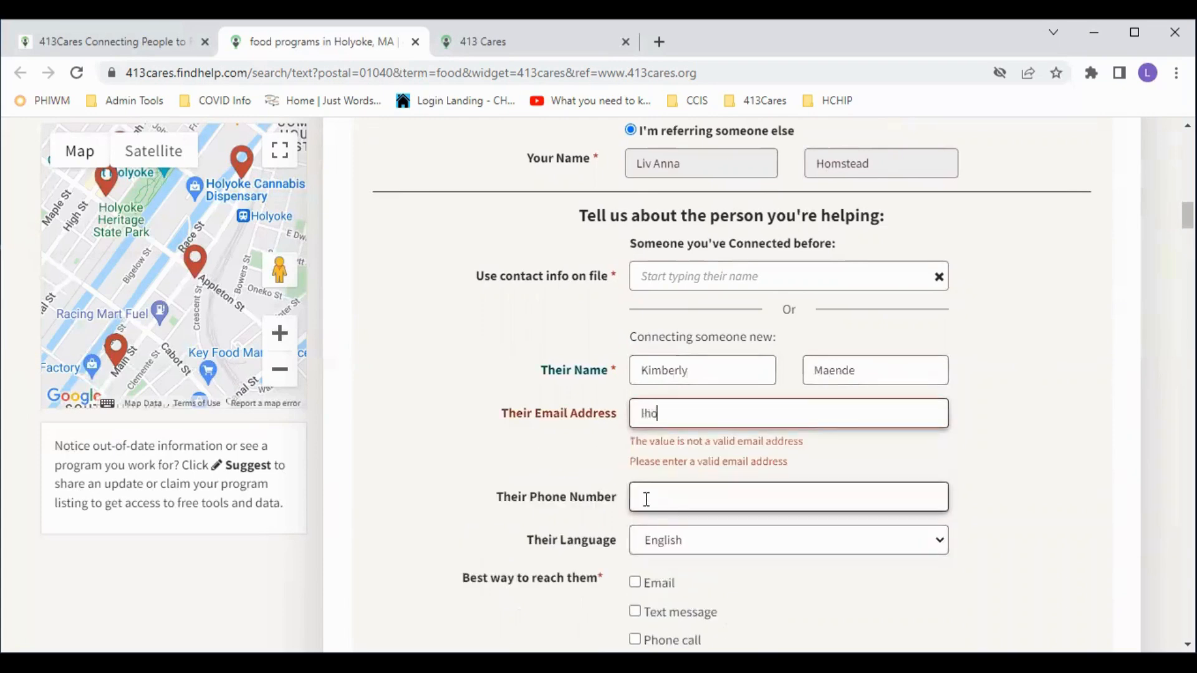
{"action": "key", "text": "BackSpace"}
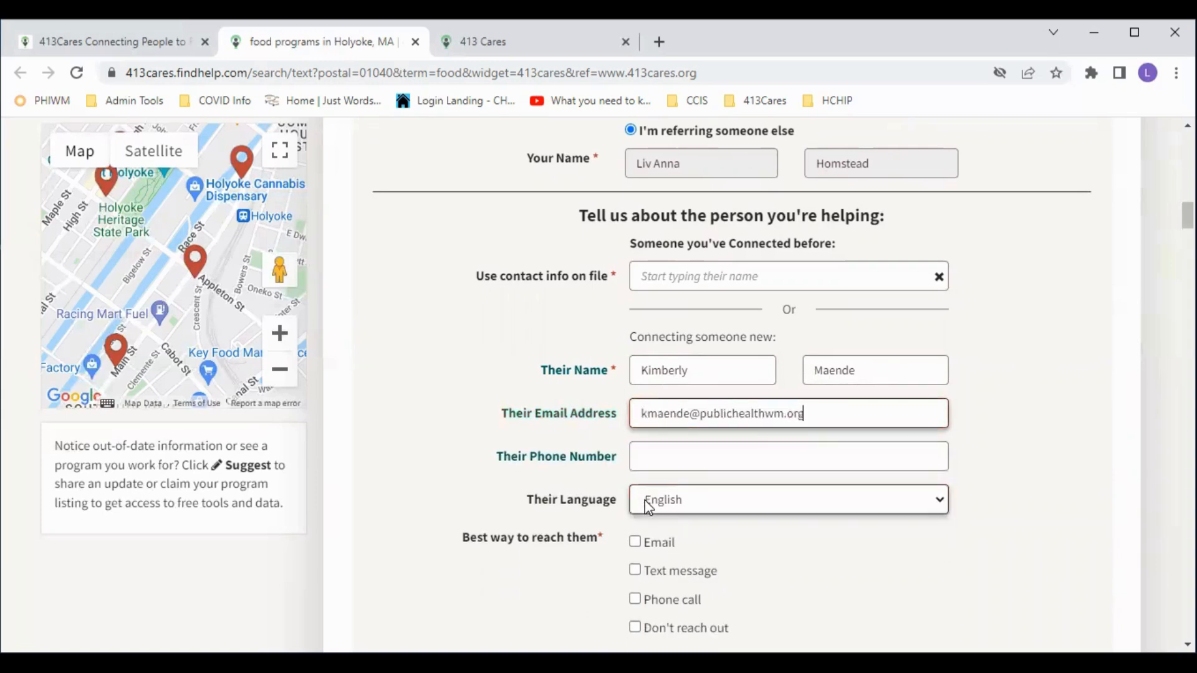
- Leave the phone number blank and keep the person's language set to English
{"action": "left_click", "coordinate": [670, 448]}
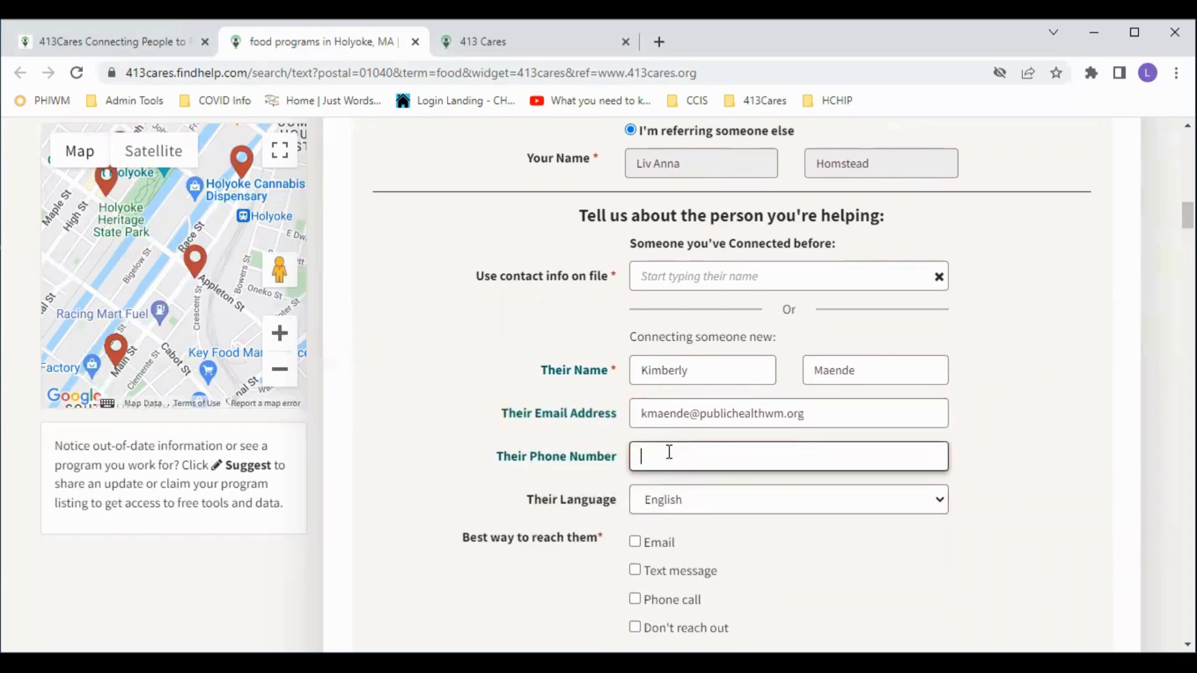
{"action": "scroll", "coordinate": [582, 412], "scroll_direction": "down", "scroll_amount": 2}
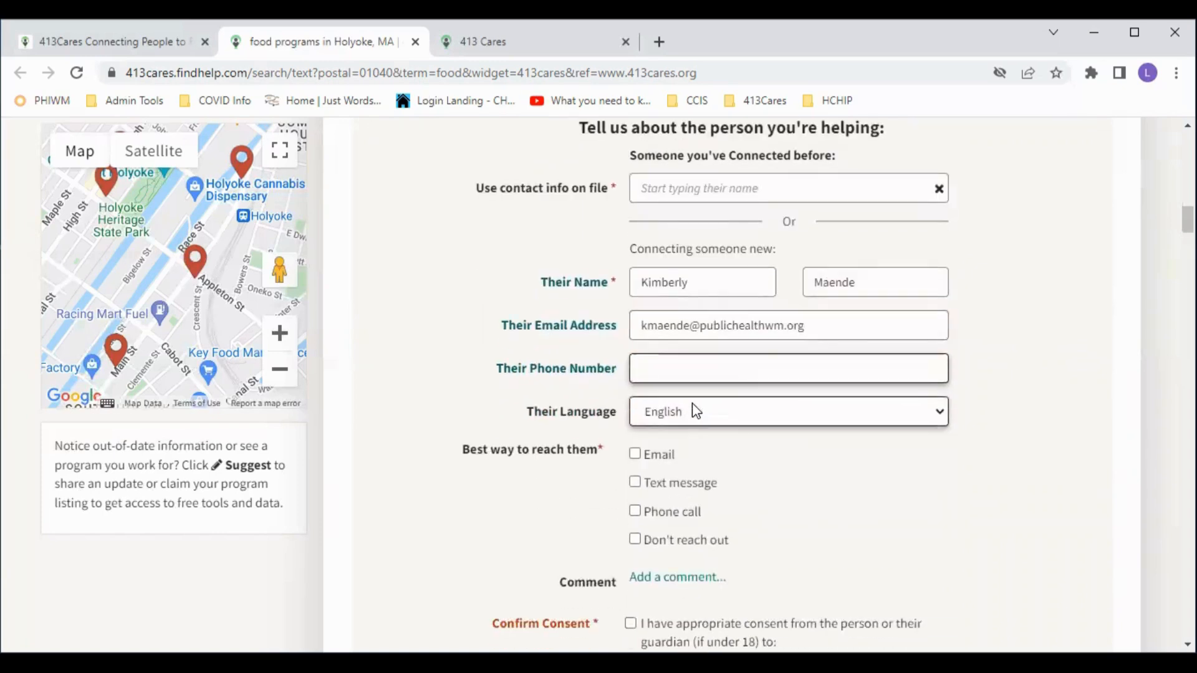
{"action": "left_click", "coordinate": [671, 409]}
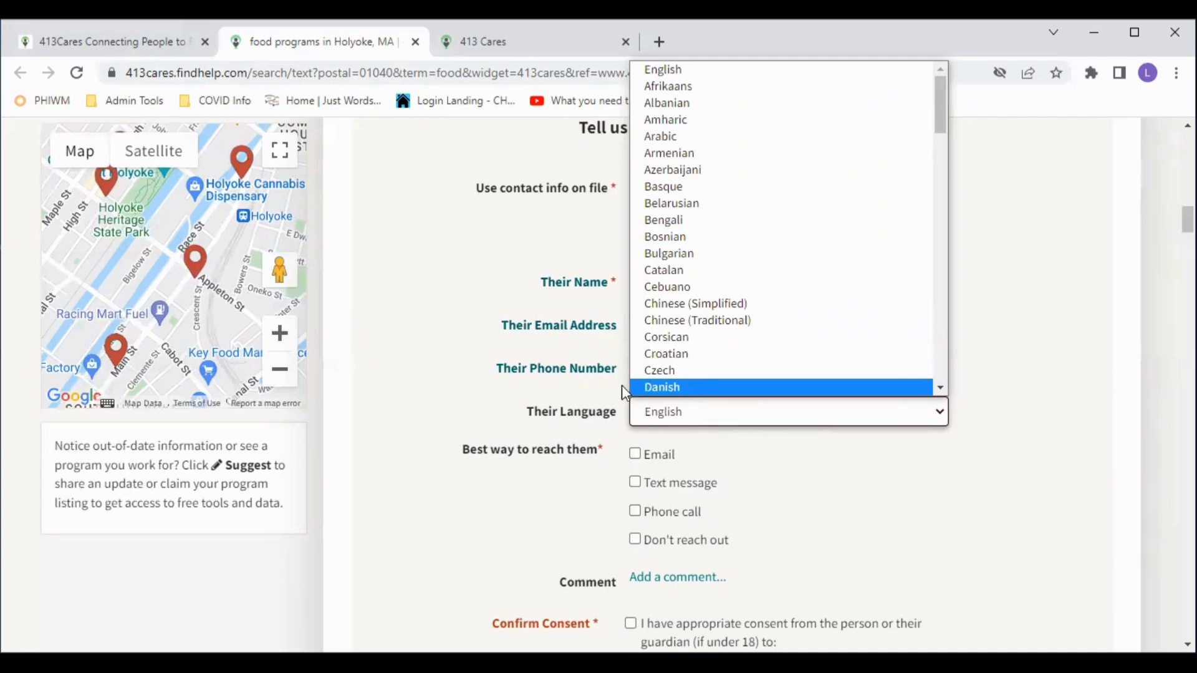
{"action": "left_click", "coordinate": [679, 407]}
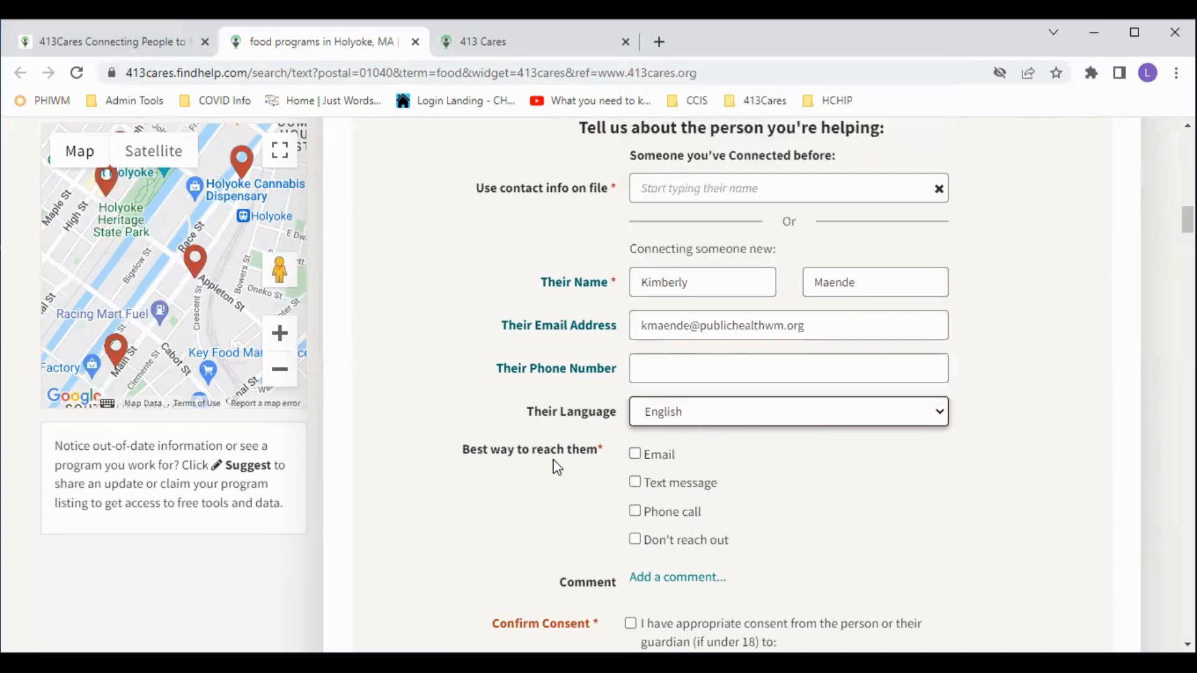
{"action": "scroll", "coordinate": [557, 468], "scroll_direction": "down", "scroll_amount": 1}
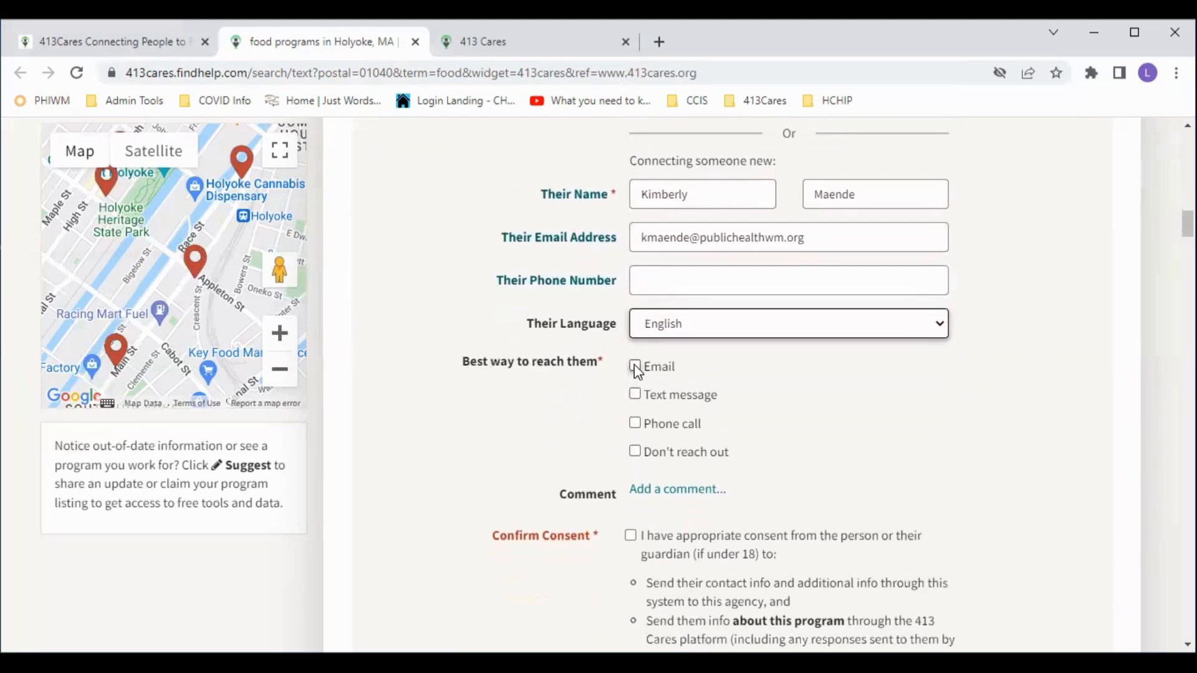
- Choose e-mail as the only contact method, then add an empty comment box to the referral
{"action": "left_click", "coordinate": [636, 368]}
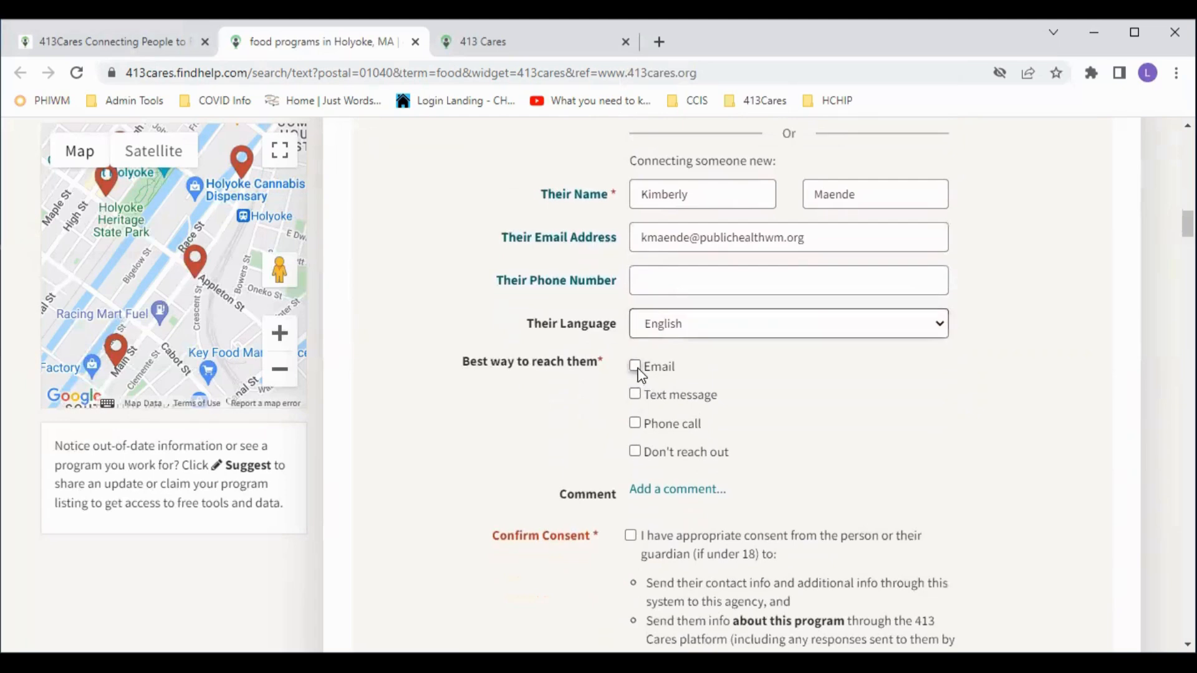
{"action": "left_click", "coordinate": [635, 424]}
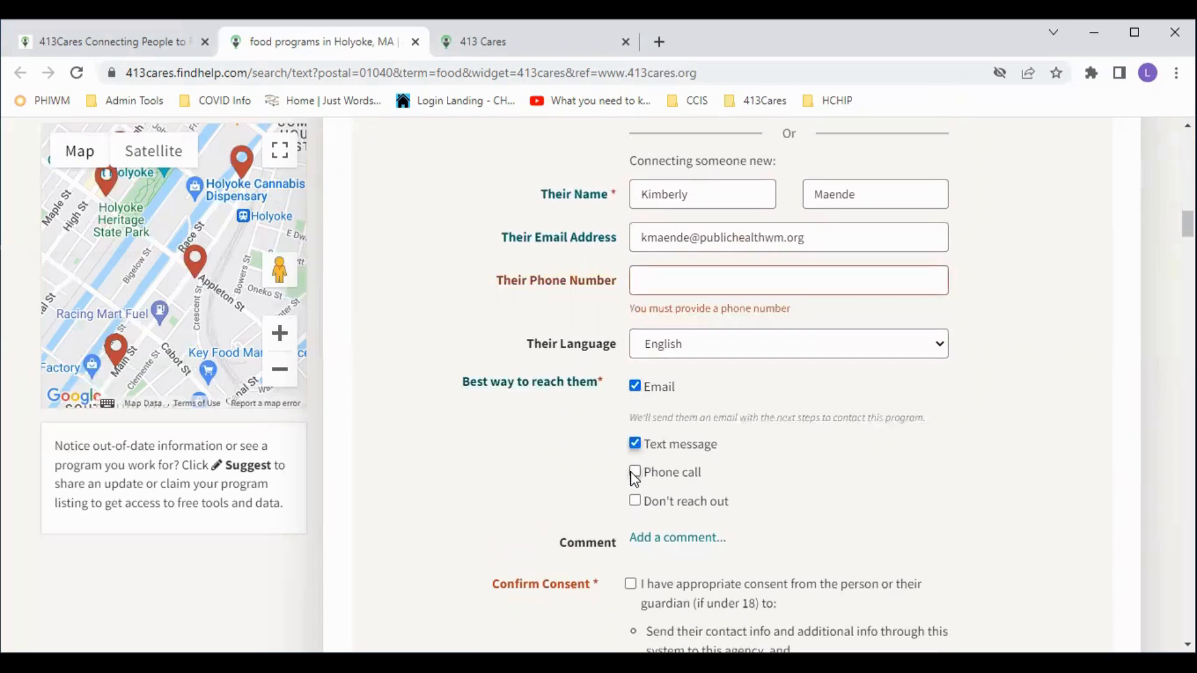
{"action": "left_click", "coordinate": [635, 444]}
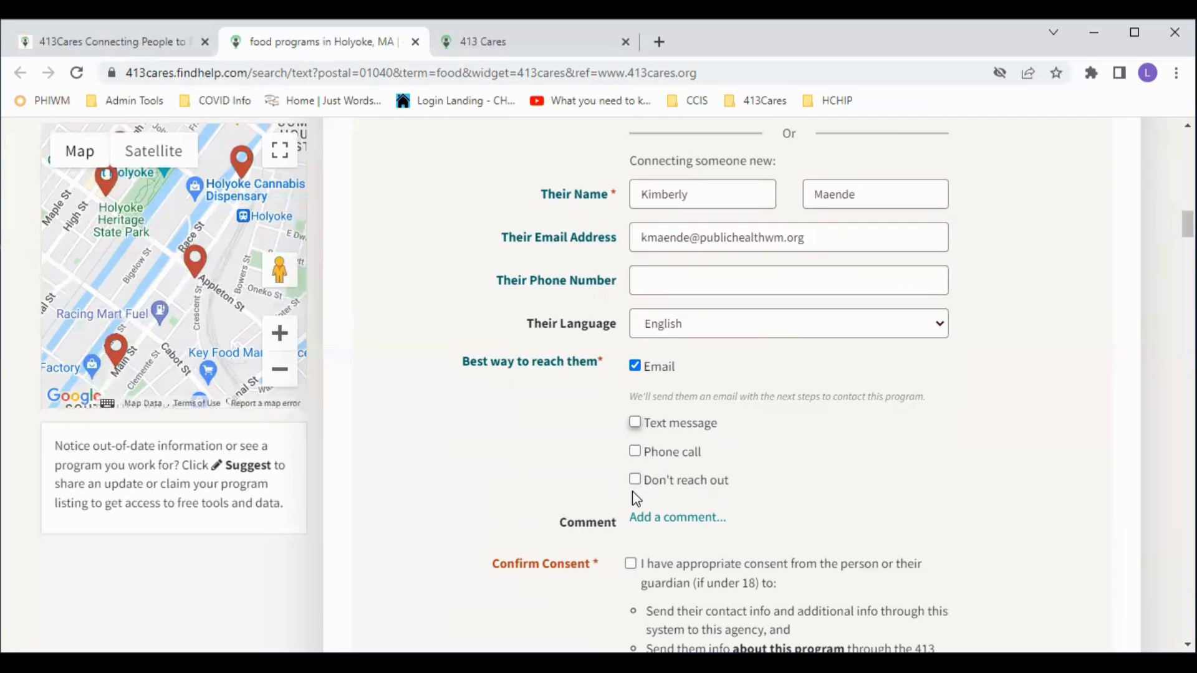
{"action": "left_click", "coordinate": [661, 524]}
- Place the cursor in the blank comment field and move further down the referral form
{"action": "left_click", "coordinate": [675, 565]}
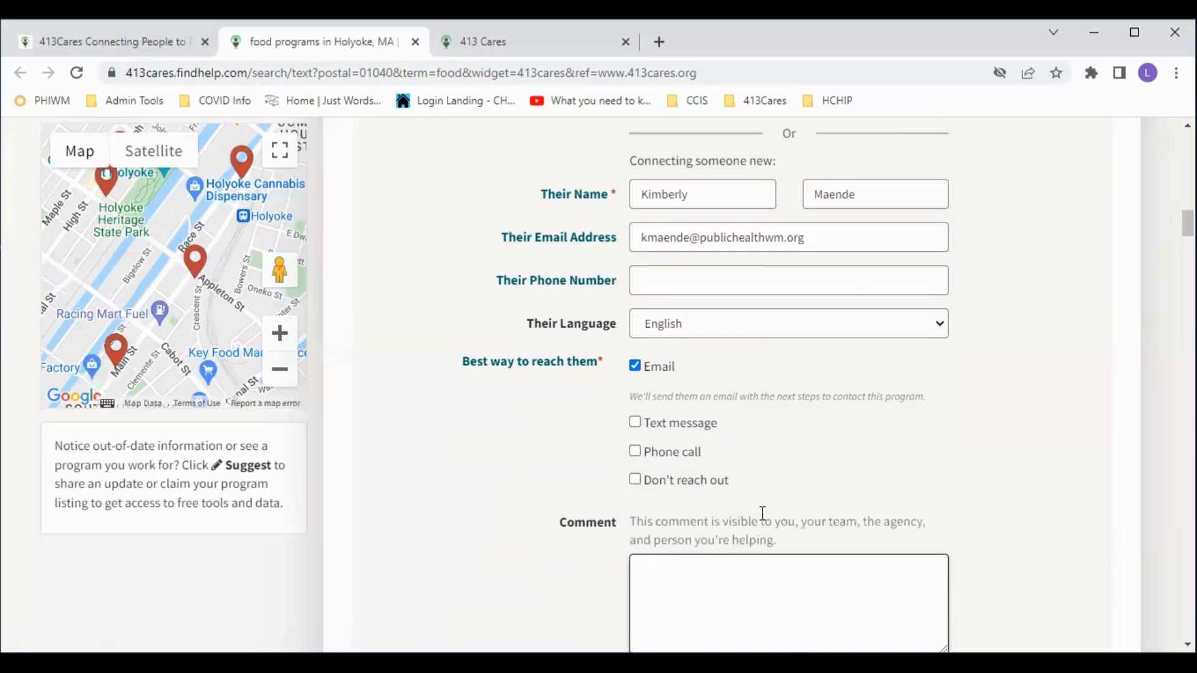
{"action": "scroll", "coordinate": [777, 507], "scroll_direction": "down", "scroll_amount": 2}
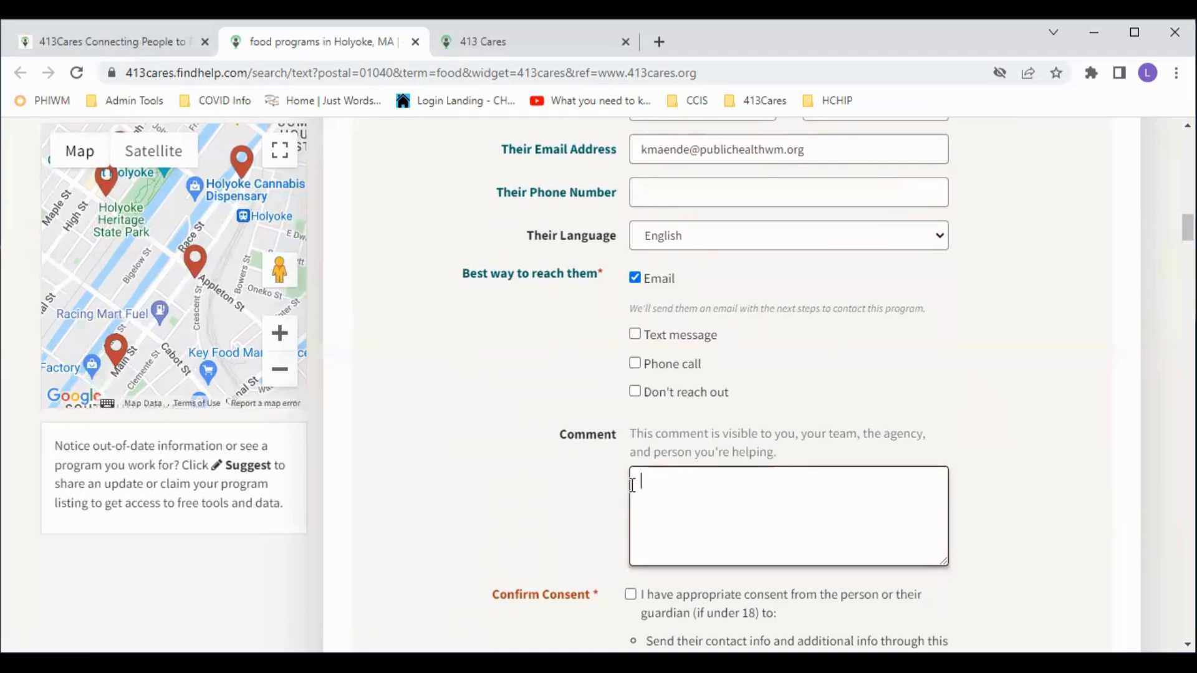
{"action": "scroll", "coordinate": [628, 497], "scroll_direction": "down", "scroll_amount": 1}
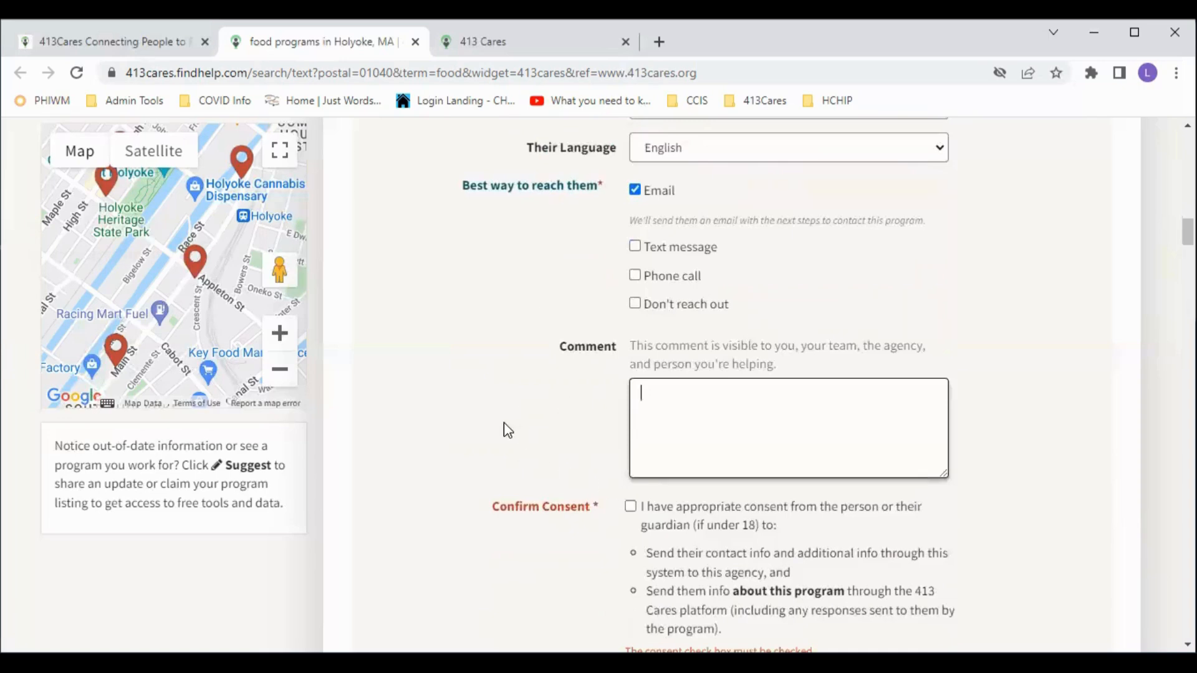
- Tick Confirm Consent and review the completed referral form without sending it
{"action": "scroll", "coordinate": [615, 515], "scroll_direction": "down", "scroll_amount": 1}
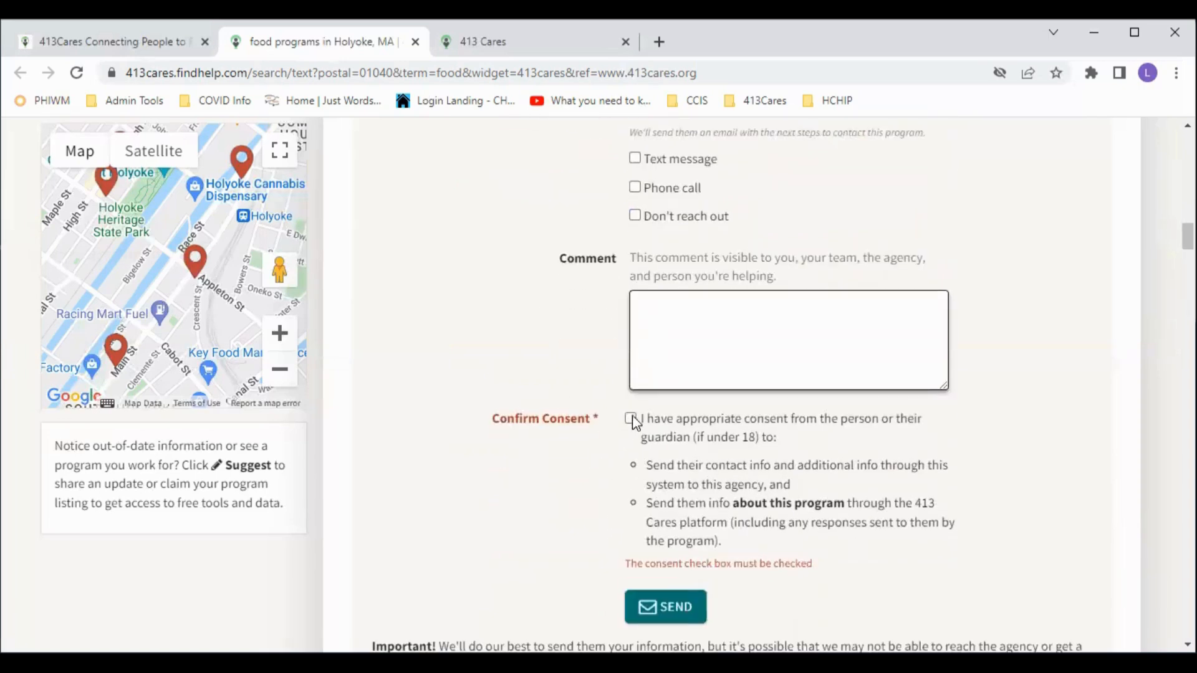
{"action": "left_click", "coordinate": [630, 420]}
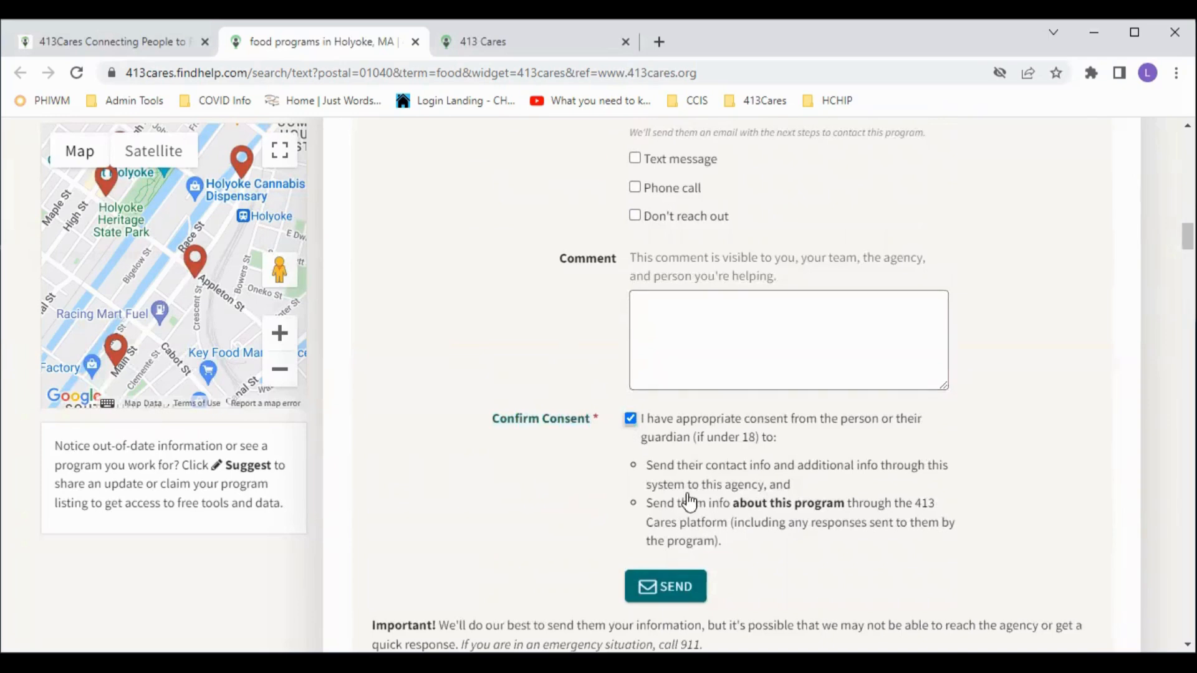
{"action": "scroll", "coordinate": [665, 360], "scroll_direction": "down", "scroll_amount": 1}
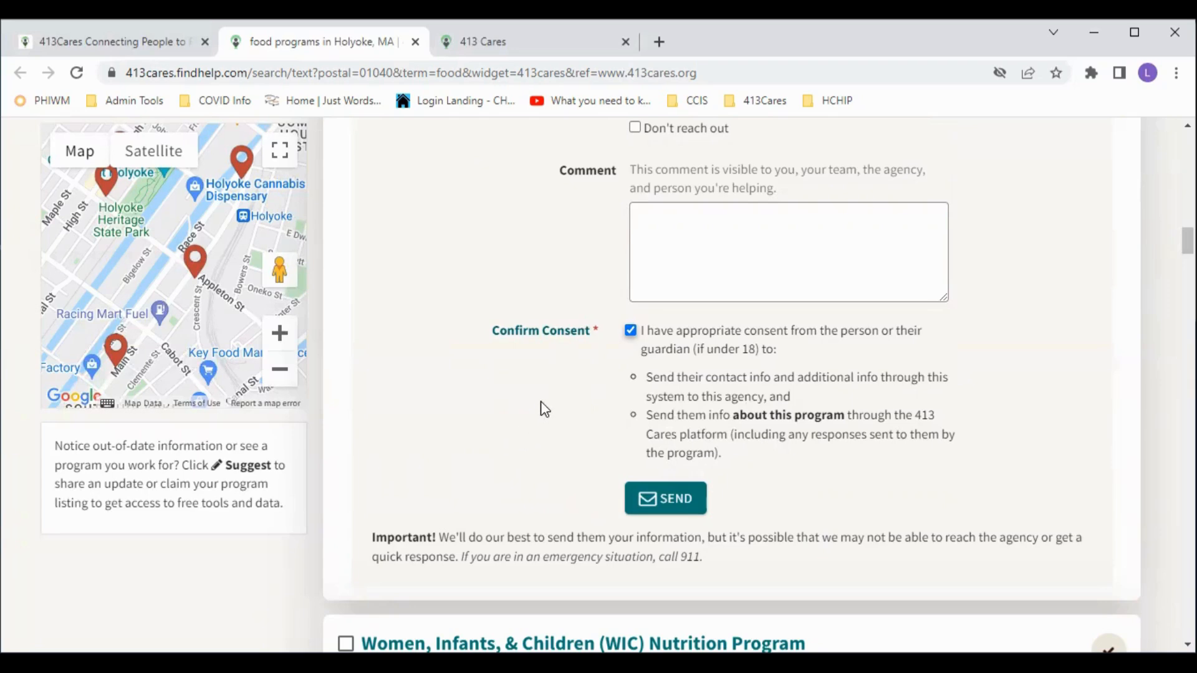
{"action": "scroll", "coordinate": [530, 424], "scroll_direction": "up", "scroll_amount": 7}
{"action": "scroll", "coordinate": [534, 395], "scroll_direction": "down", "scroll_amount": 7}
{"action": "scroll", "coordinate": [626, 395], "scroll_direction": "up", "scroll_amount": 4}
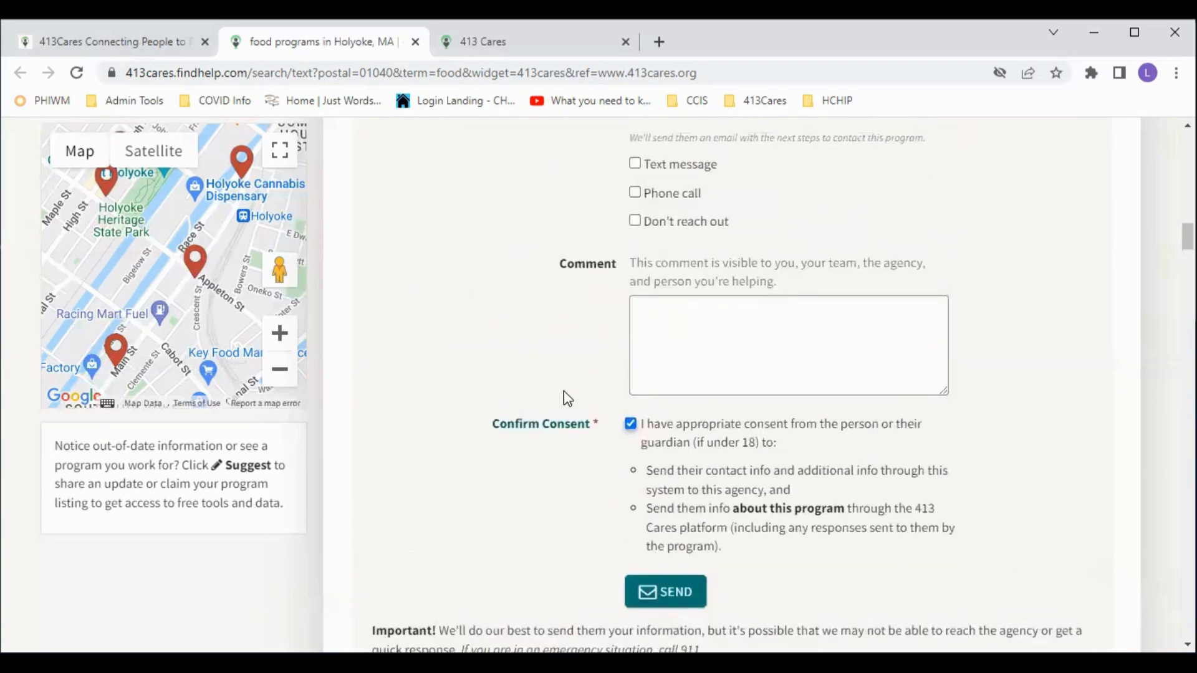
{"action": "scroll", "coordinate": [564, 391], "scroll_direction": "down", "scroll_amount": 5}
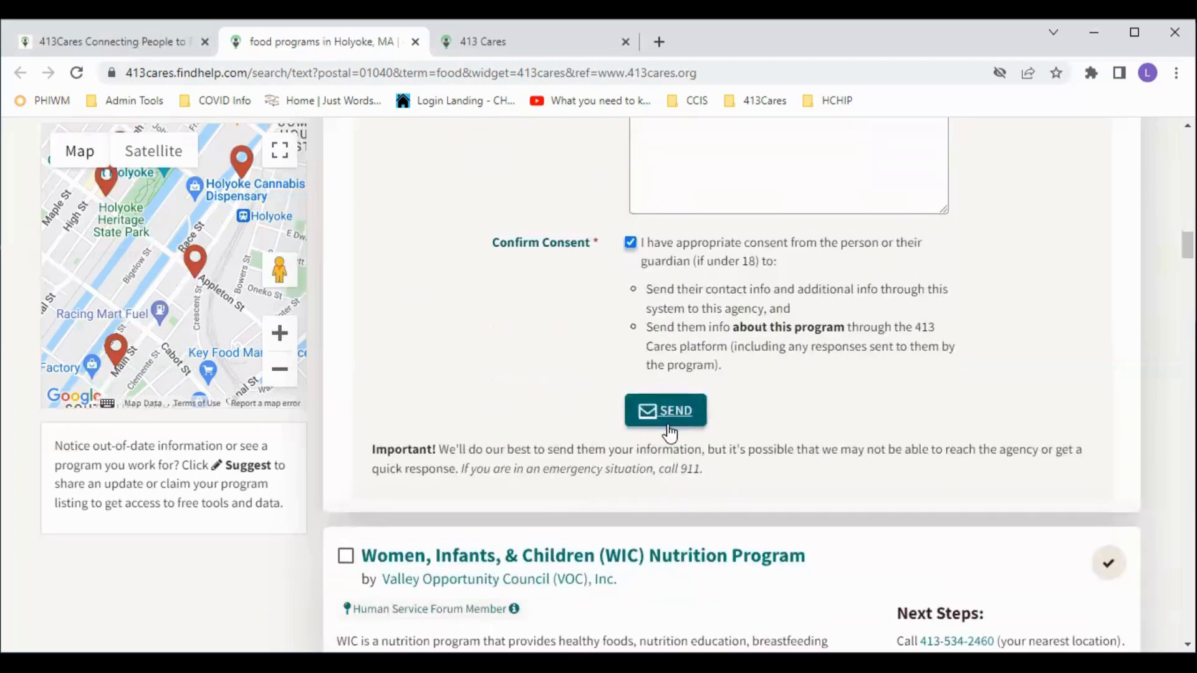
{"action": "scroll", "coordinate": [671, 431], "scroll_direction": "up", "scroll_amount": 8}
{"action": "scroll", "coordinate": [671, 430], "scroll_direction": "up", "scroll_amount": 3}
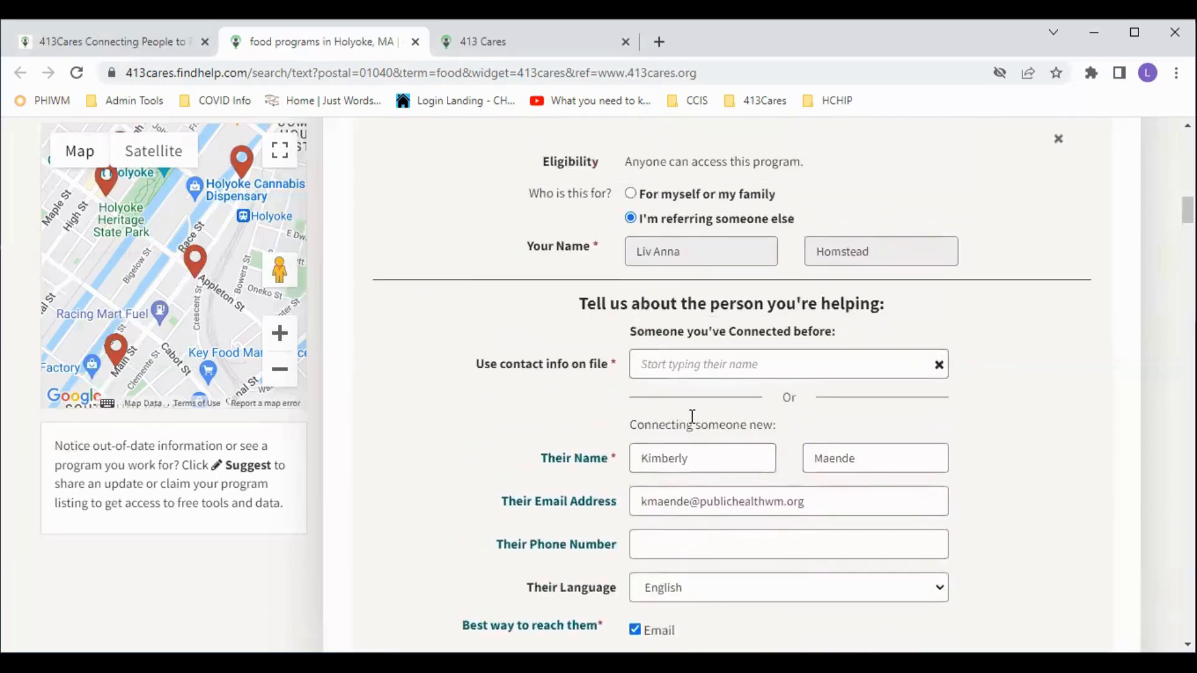
{"action": "scroll", "coordinate": [690, 420], "scroll_direction": "up", "scroll_amount": 3}
{"action": "scroll", "coordinate": [562, 449], "scroll_direction": "up", "scroll_amount": 3}
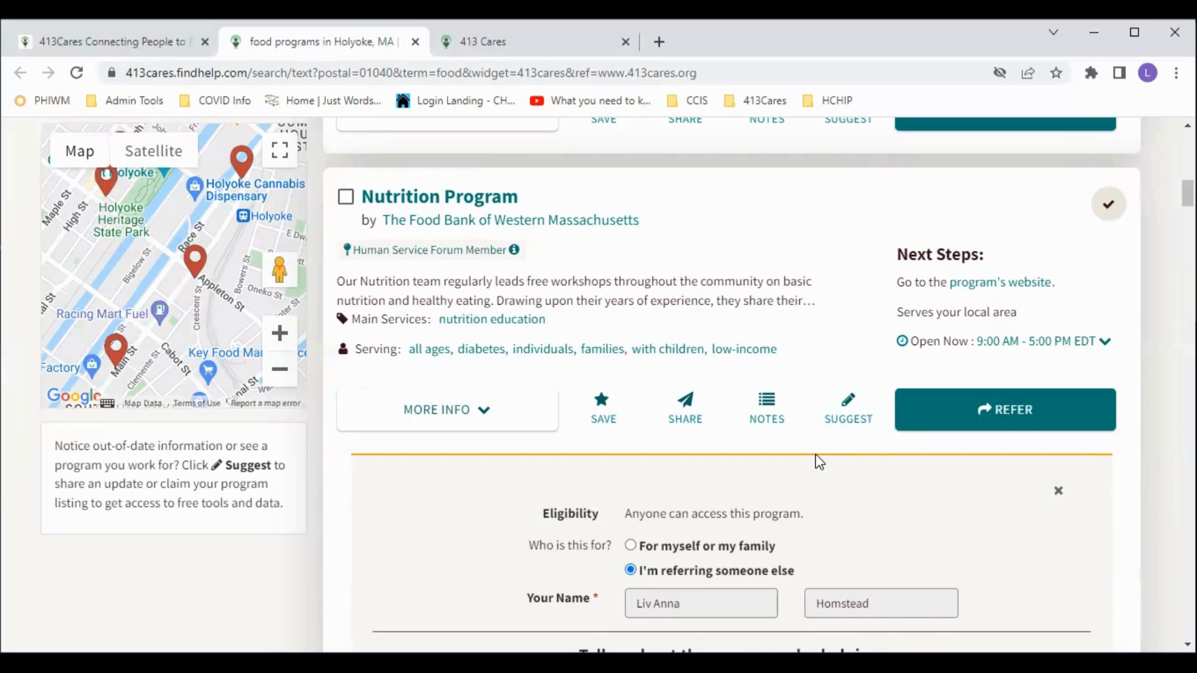
{"action": "scroll", "coordinate": [863, 500], "scroll_direction": "down", "scroll_amount": 1}
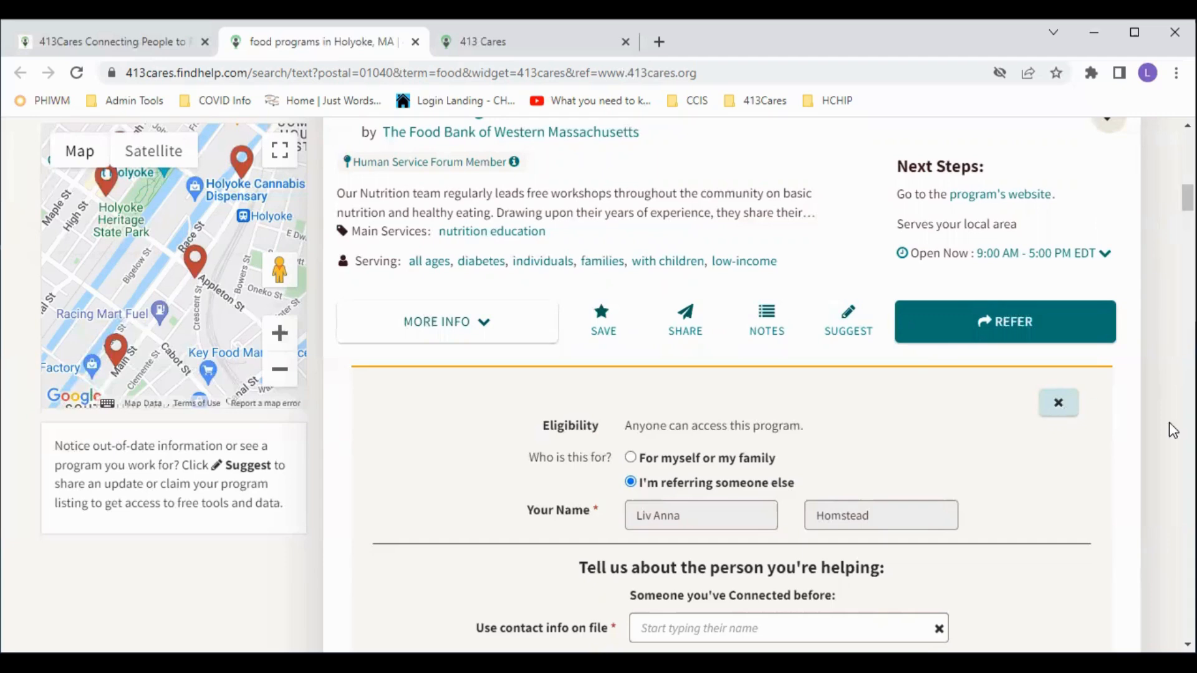
{"action": "scroll", "coordinate": [882, 414], "scroll_direction": "up", "scroll_amount": 1}
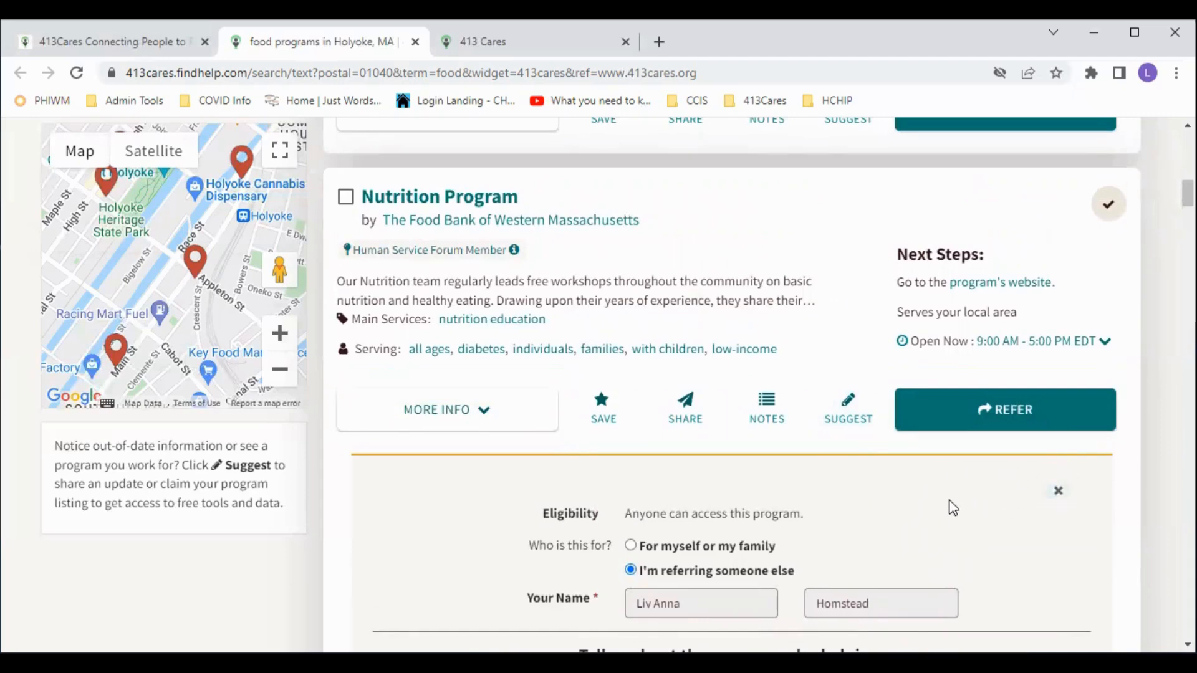
{"action": "scroll", "coordinate": [745, 345], "scroll_direction": "up", "scroll_amount": 2}
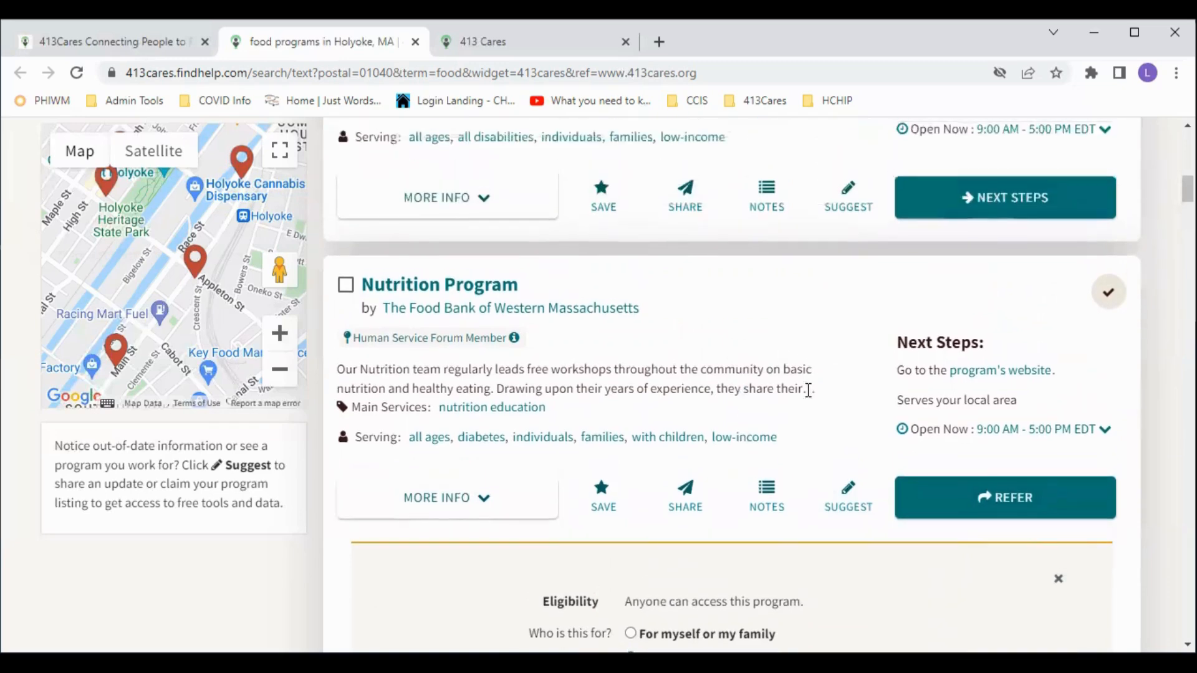
- Go to the Inbound Referrals dashboard from the My Program Tools menu
{"action": "scroll", "coordinate": [791, 429], "scroll_direction": "up", "scroll_amount": 5}
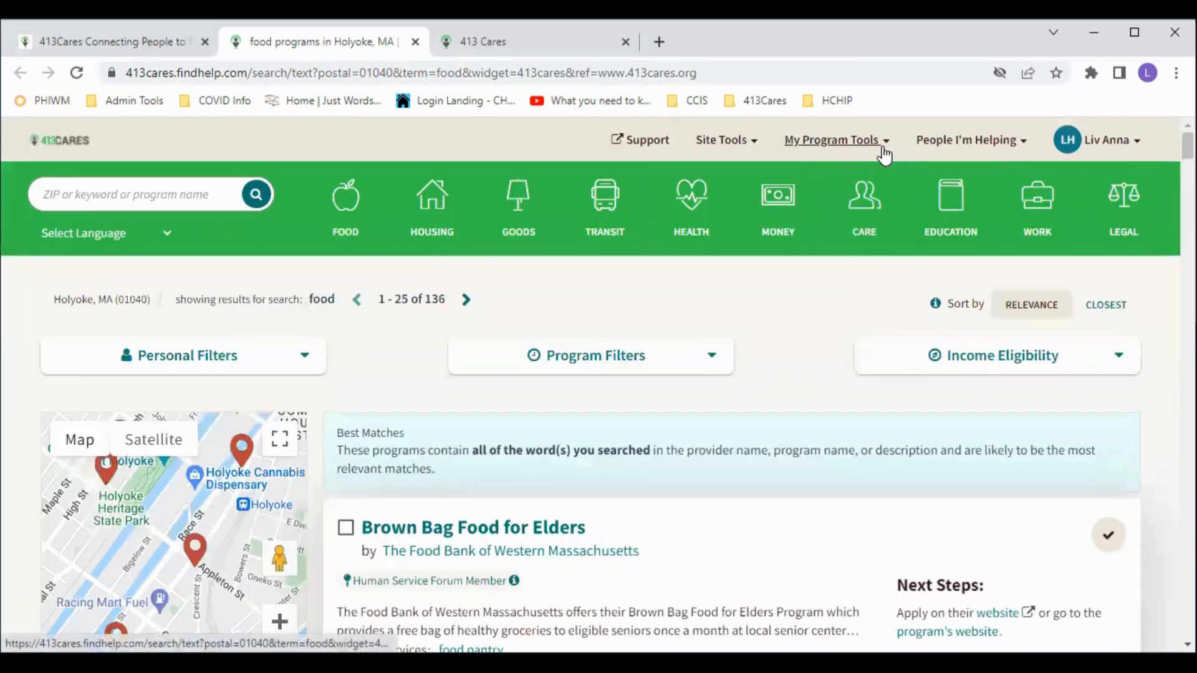
{"action": "left_click", "coordinate": [858, 148]}
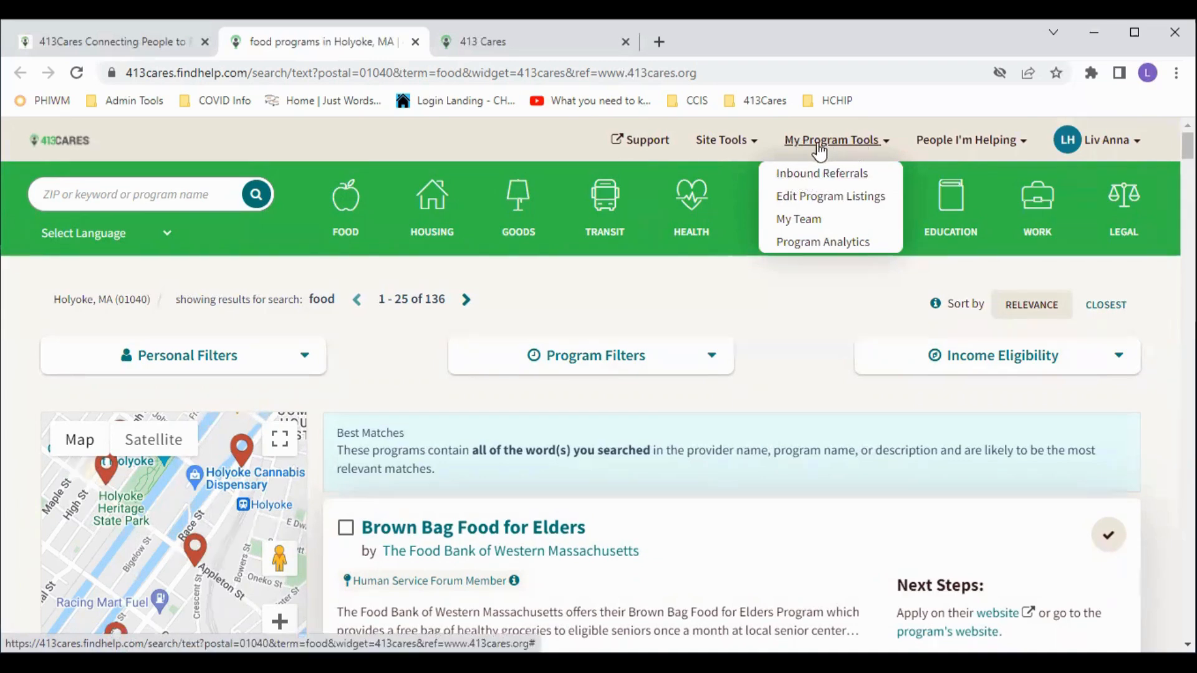
{"action": "left_click", "coordinate": [833, 180]}
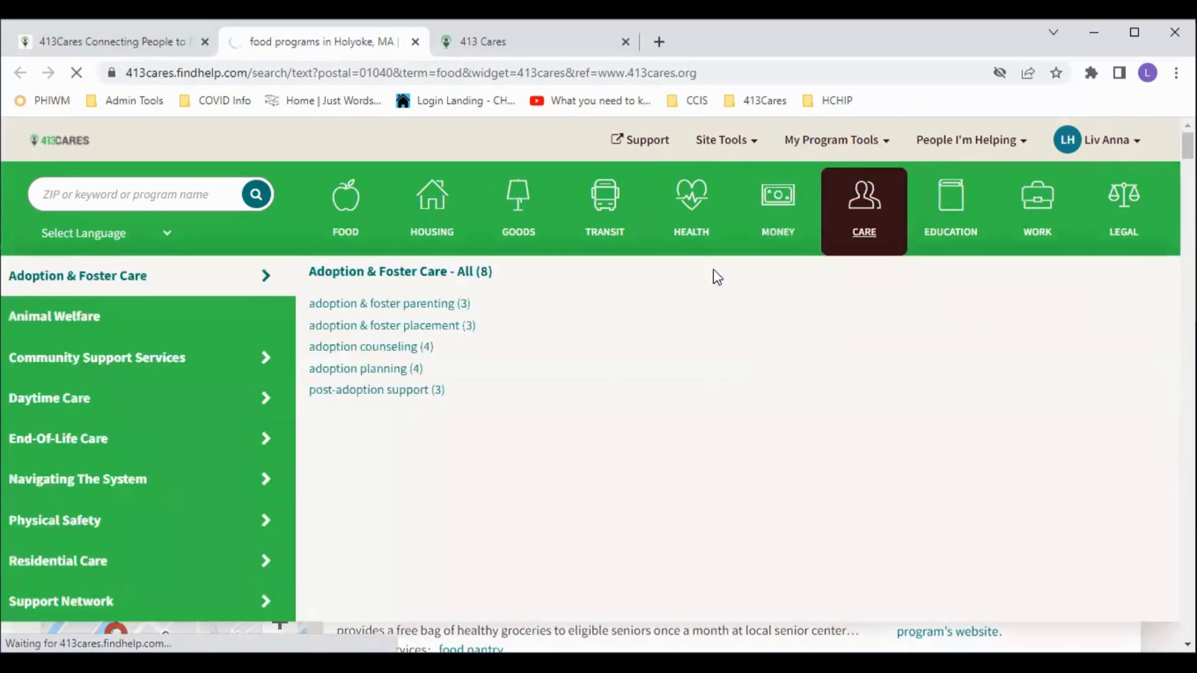
{"action": "mouse_move", "coordinate": [756, 222]}
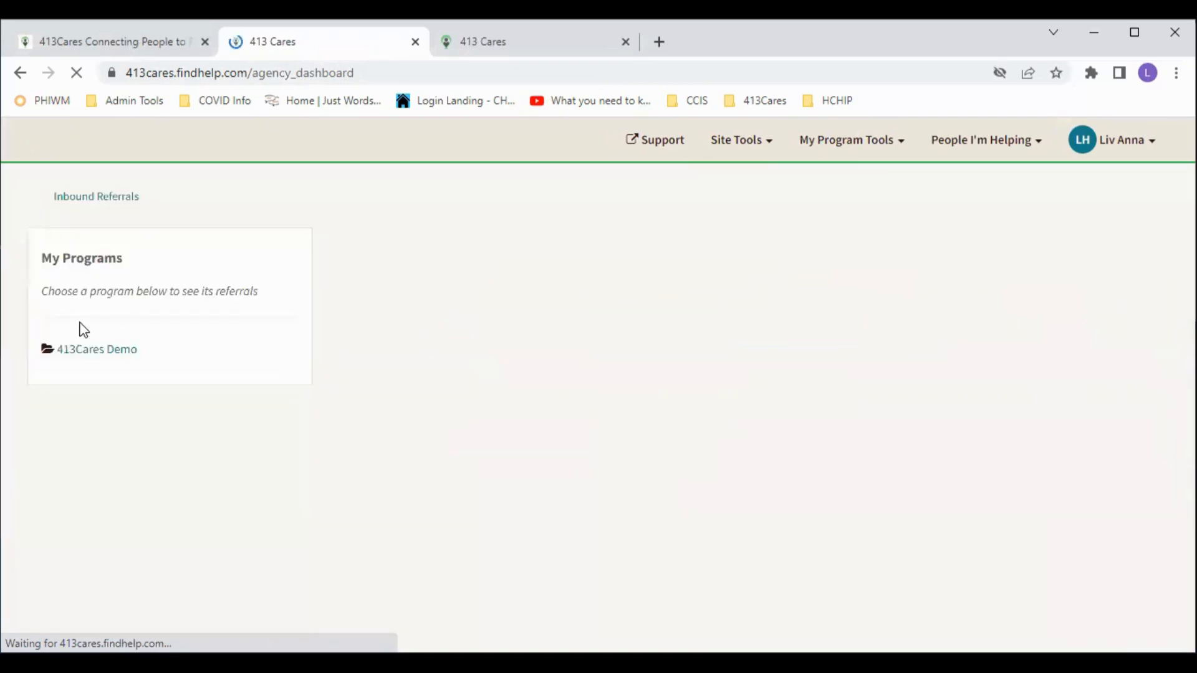
- Show the inbound referrals list for the 413Cares Demo program
{"action": "left_click", "coordinate": [85, 359]}
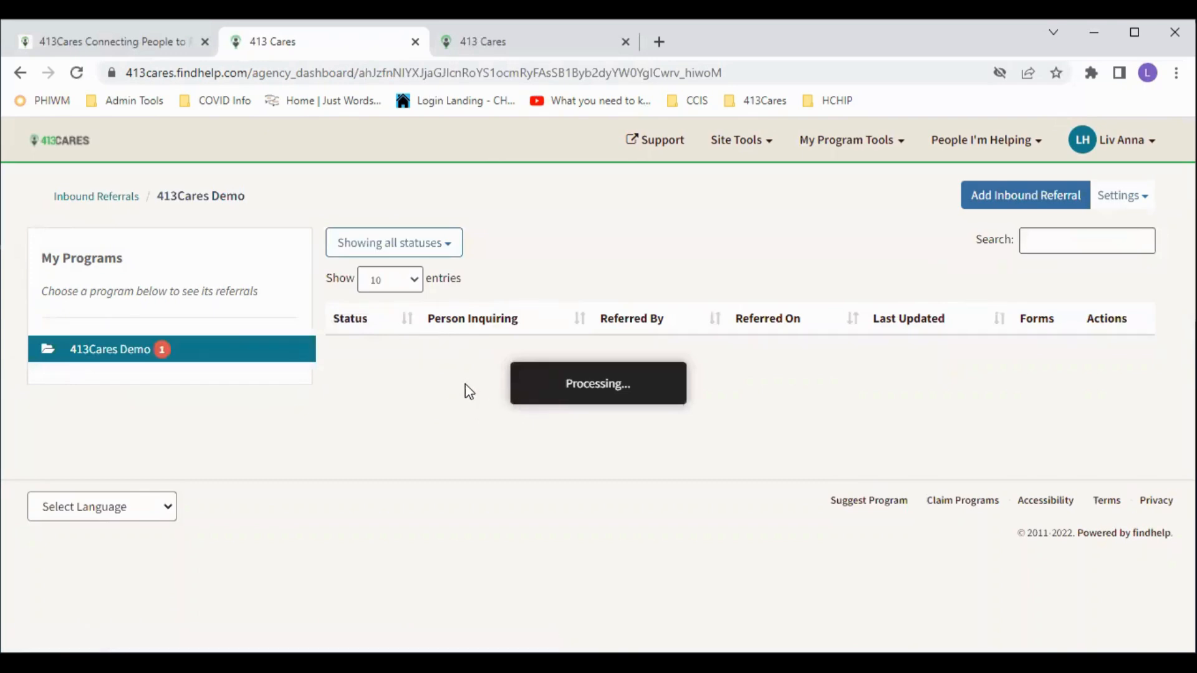
{"action": "scroll", "coordinate": [376, 433], "scroll_direction": "down", "scroll_amount": 5}
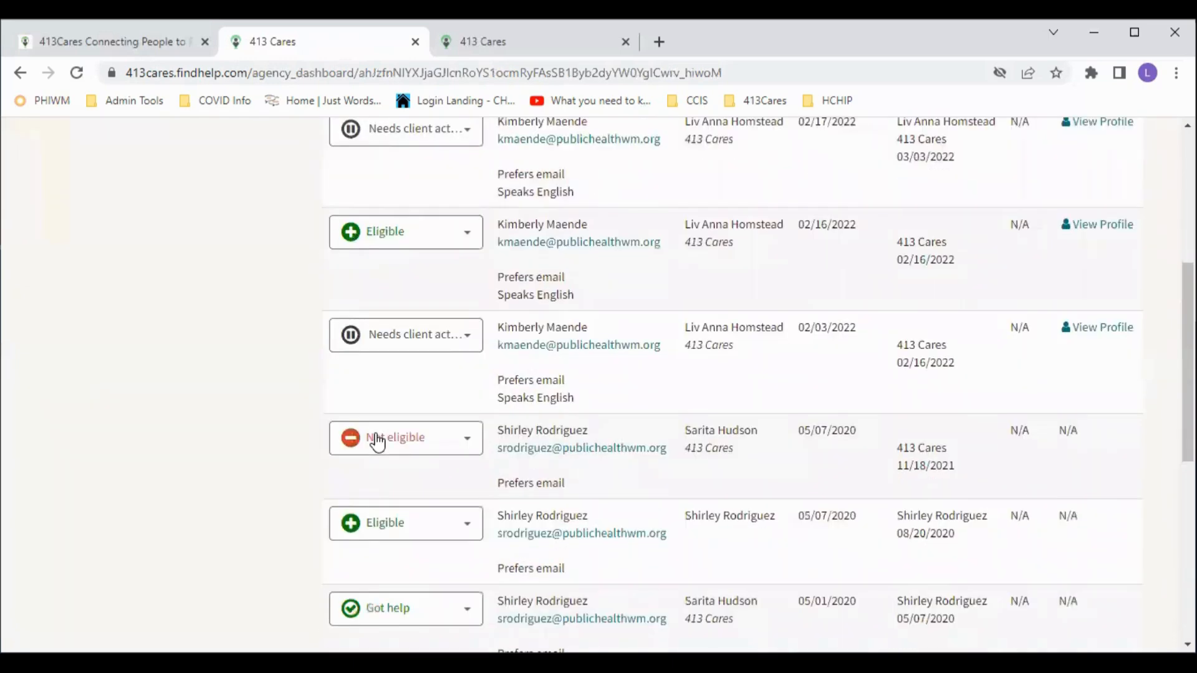
{"action": "scroll", "coordinate": [377, 442], "scroll_direction": "up", "scroll_amount": 5}
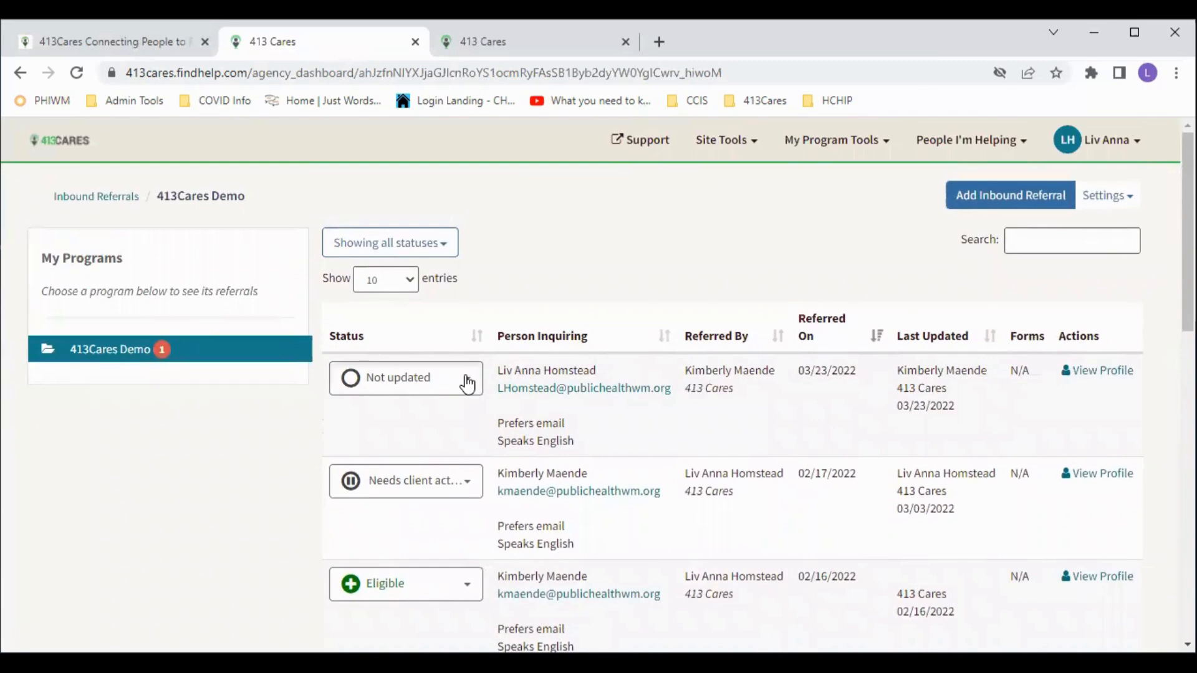
- Review the newest referral's status choices and close the list without changing anything
{"action": "left_click", "coordinate": [468, 384]}
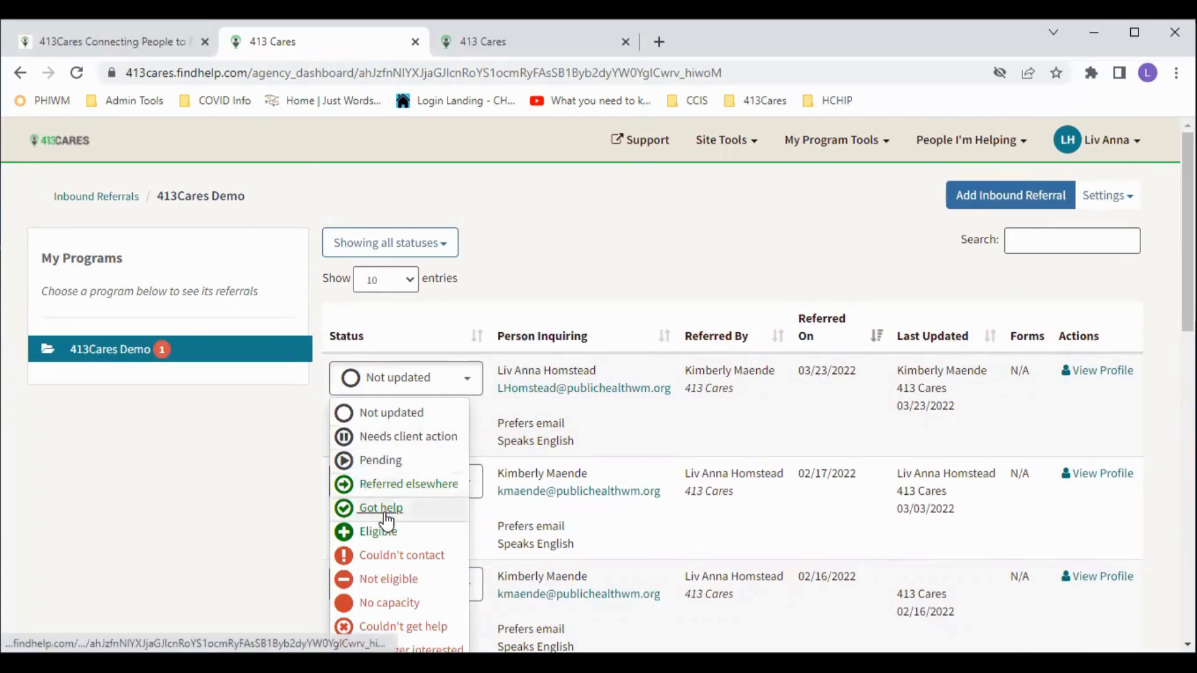
{"action": "scroll", "coordinate": [380, 517], "scroll_direction": "down", "scroll_amount": 1}
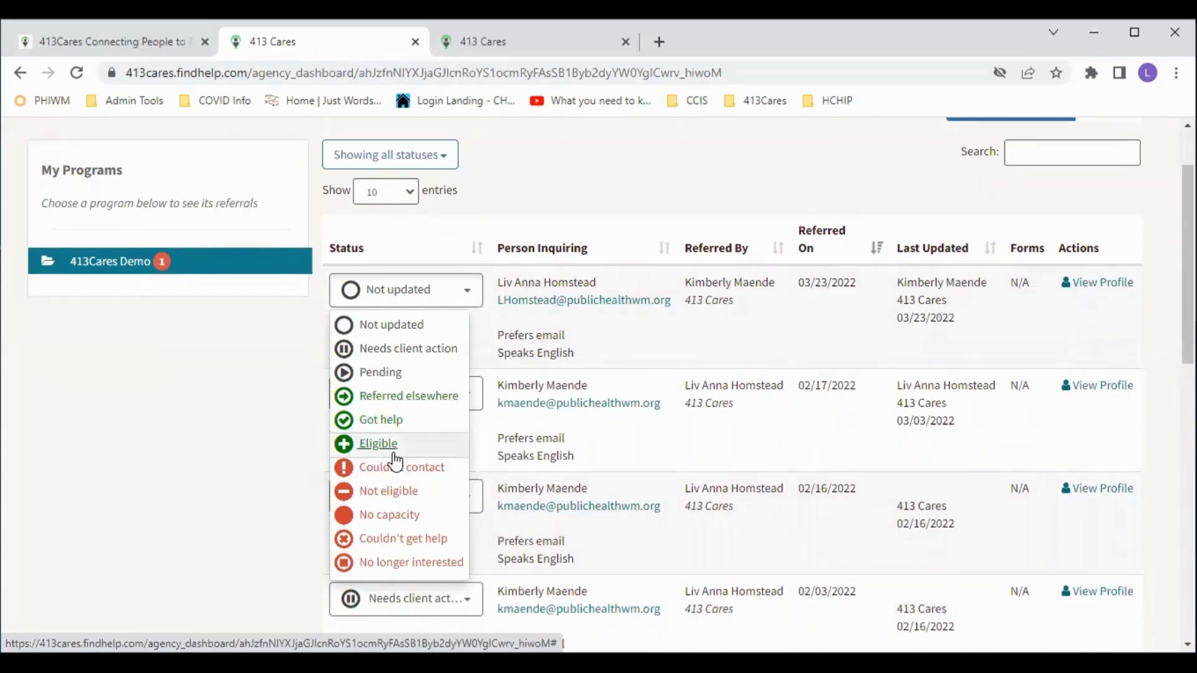
{"action": "left_click", "coordinate": [395, 461]}
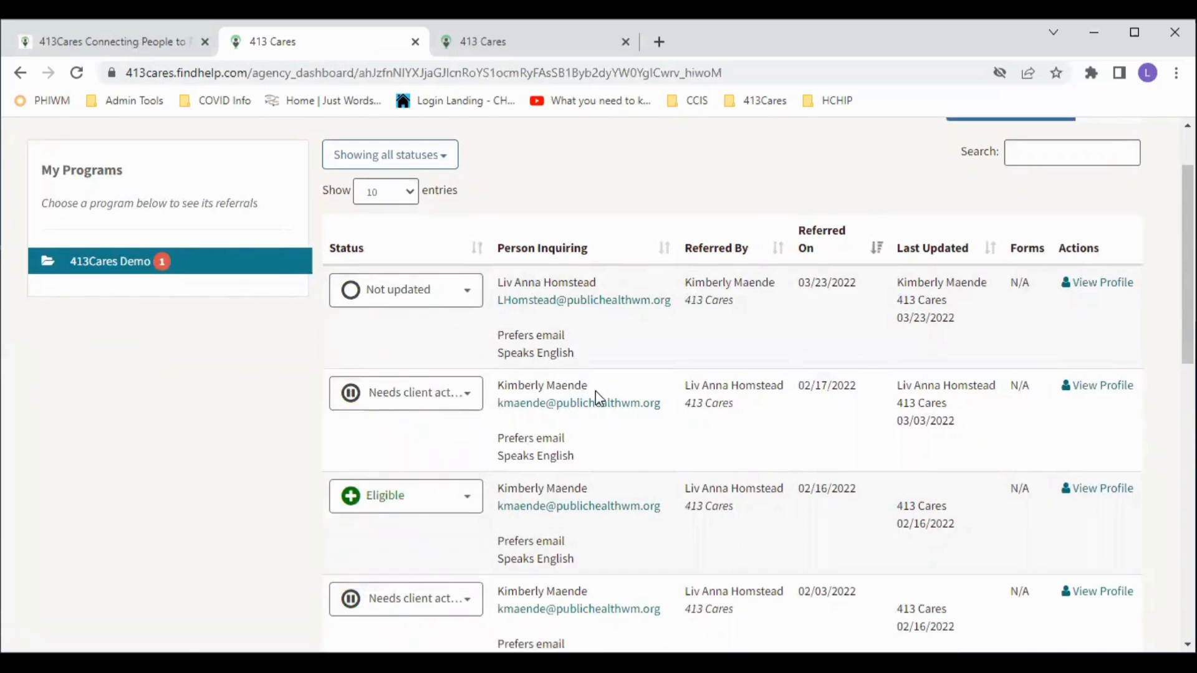
{"action": "scroll", "coordinate": [596, 391], "scroll_direction": "down", "scroll_amount": 1}
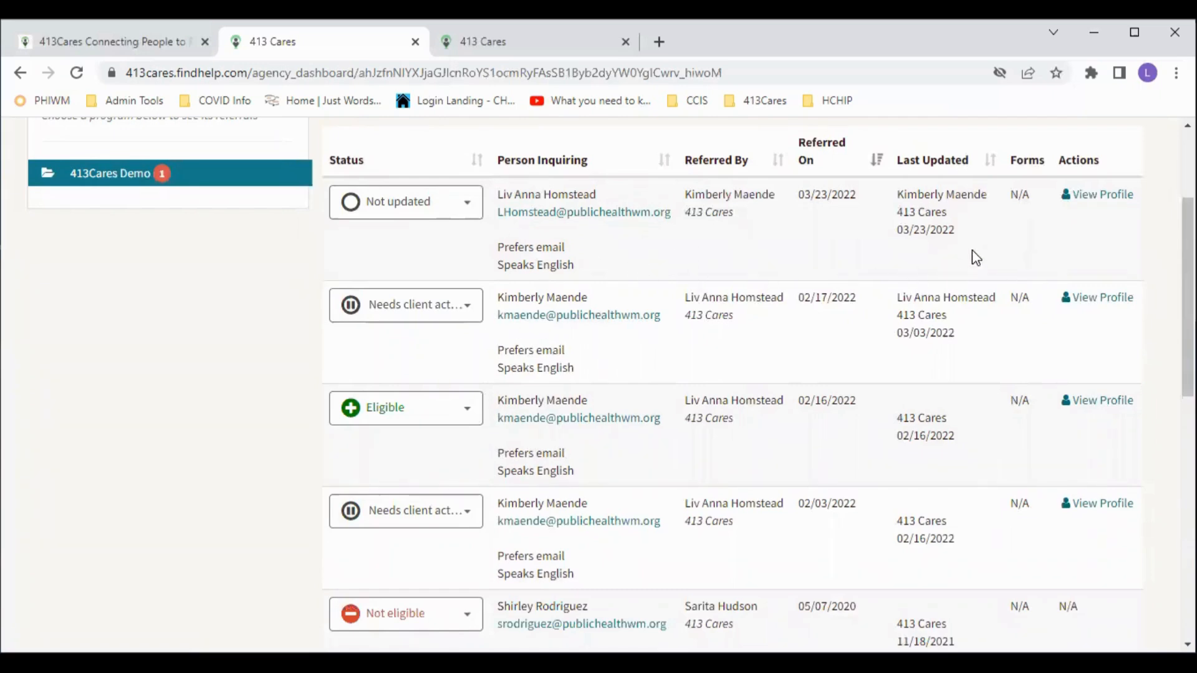
{"action": "scroll", "coordinate": [1060, 270], "scroll_direction": "up", "scroll_amount": 1}
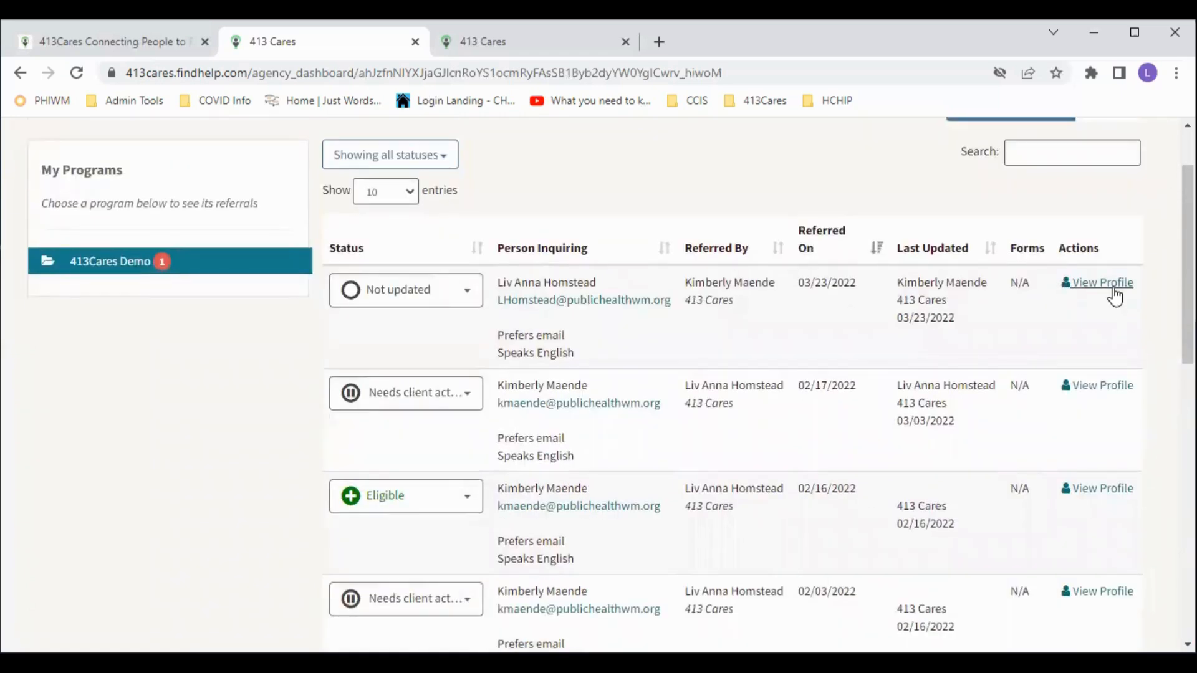
- Open the newest referral's client profile and find its 3/23/22 413Cares Demo referral card
{"action": "left_click", "coordinate": [1113, 289]}
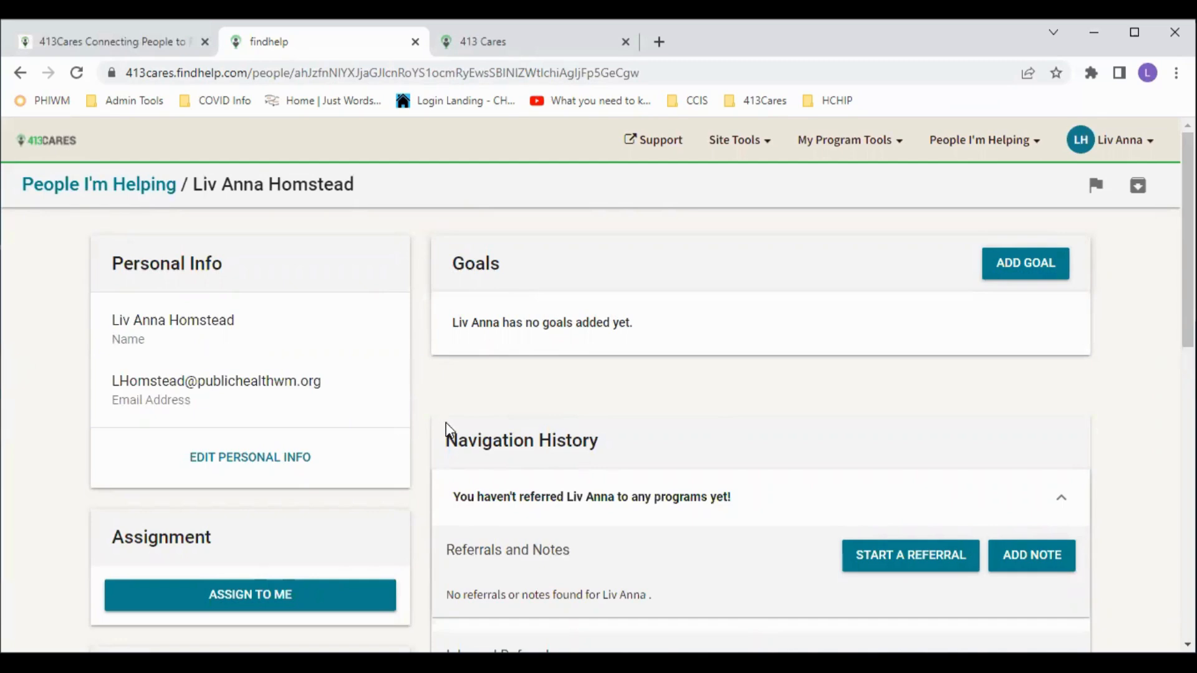
{"action": "scroll", "coordinate": [446, 423], "scroll_direction": "down", "scroll_amount": 3}
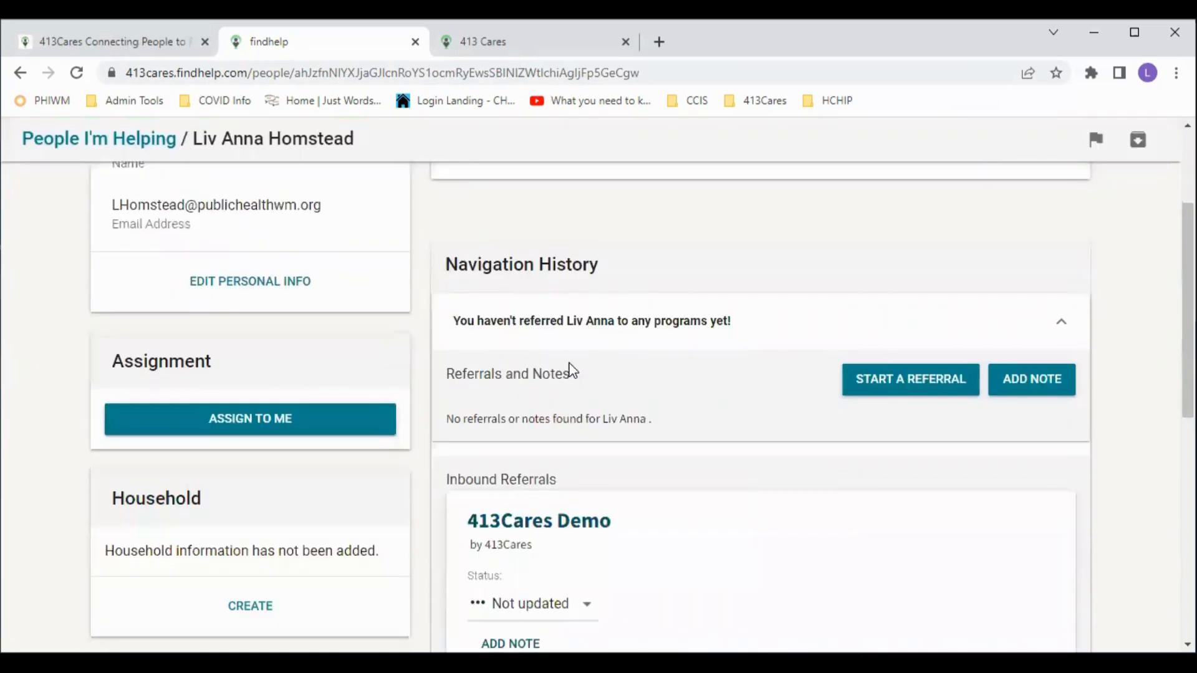
{"action": "scroll", "coordinate": [572, 371], "scroll_direction": "down", "scroll_amount": 2}
{"action": "scroll", "coordinate": [508, 302], "scroll_direction": "down", "scroll_amount": 2}
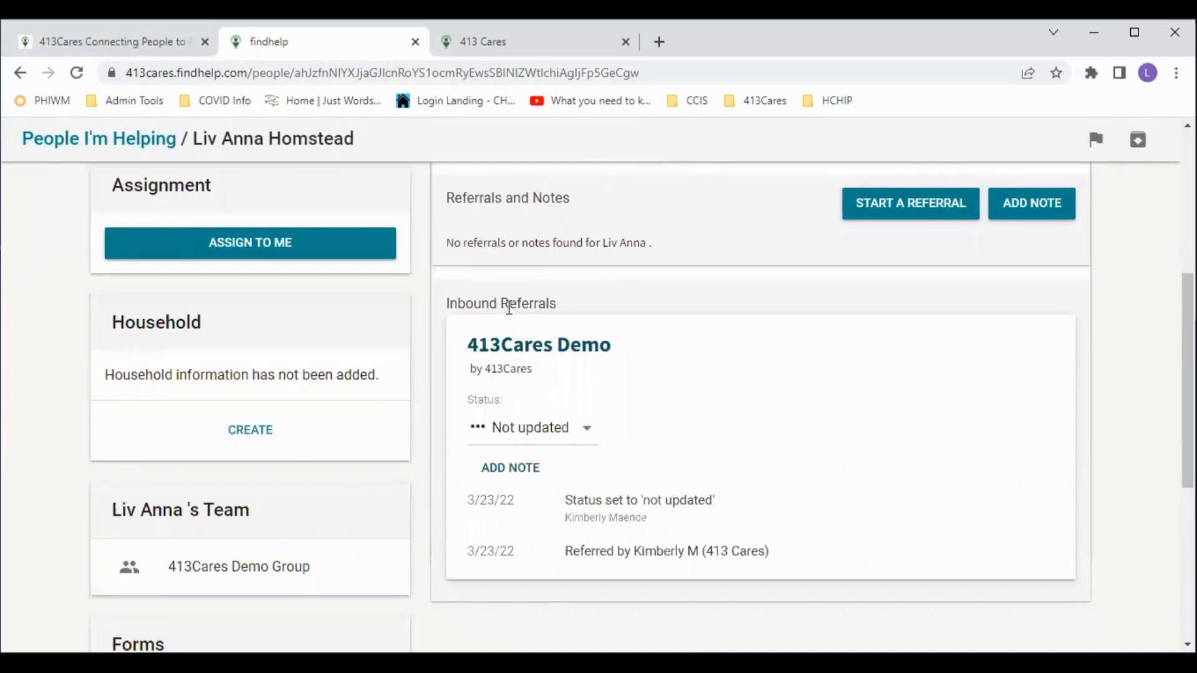
{"action": "scroll", "coordinate": [497, 394], "scroll_direction": "down", "scroll_amount": 3}
{"action": "scroll", "coordinate": [497, 394], "scroll_direction": "up", "scroll_amount": 3}
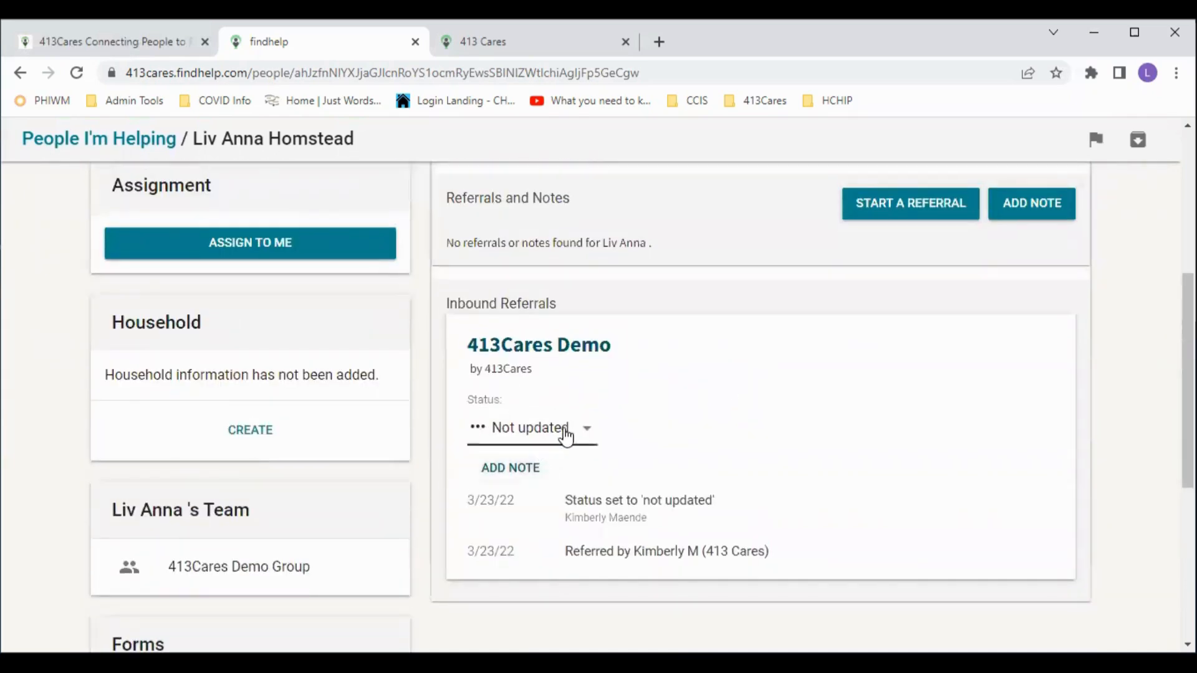
- Start a blank note on the Demo referral, checking status options but leaving it Not updated
{"action": "left_click", "coordinate": [591, 435]}
{"action": "left_click", "coordinate": [759, 419]}
{"action": "left_click", "coordinate": [521, 472]}
{"action": "scroll", "coordinate": [717, 492], "scroll_direction": "down", "scroll_amount": 2}
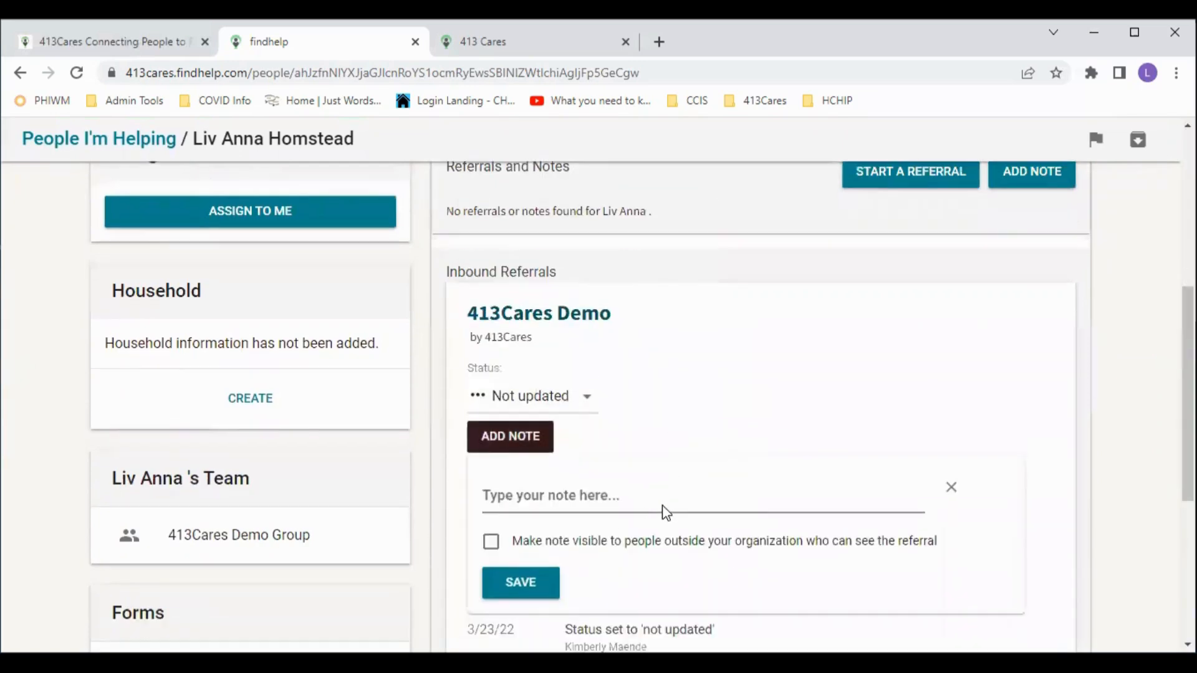
{"action": "left_click", "coordinate": [527, 436]}
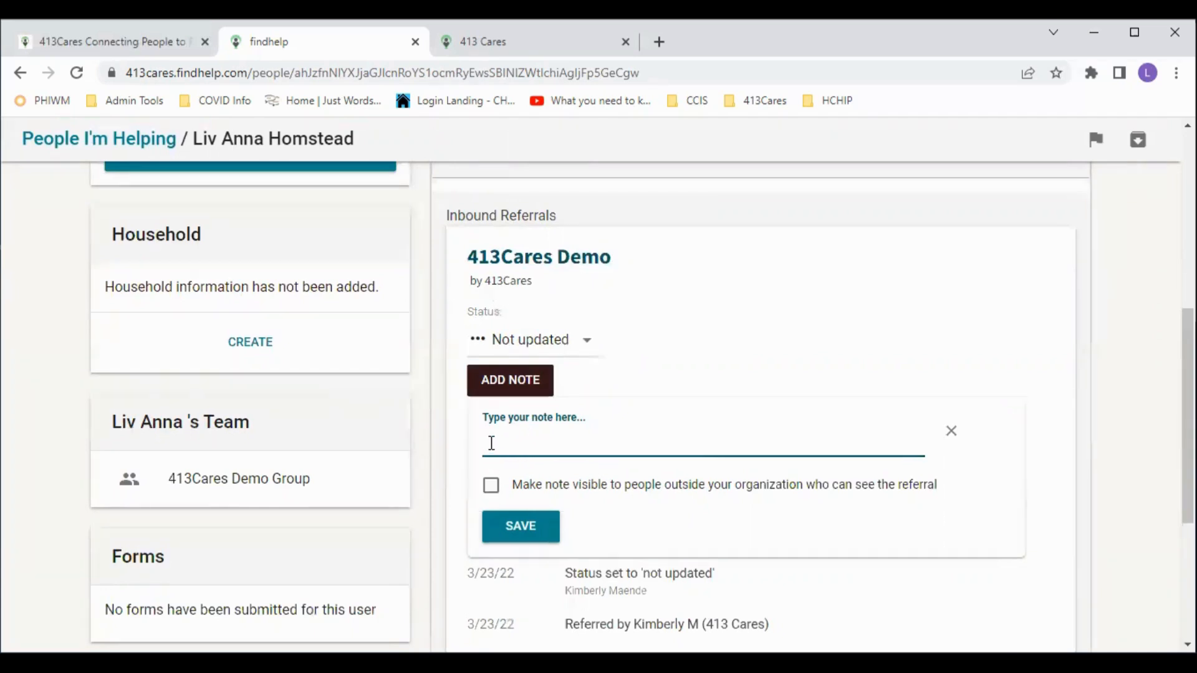
{"action": "left_click", "coordinate": [582, 344]}
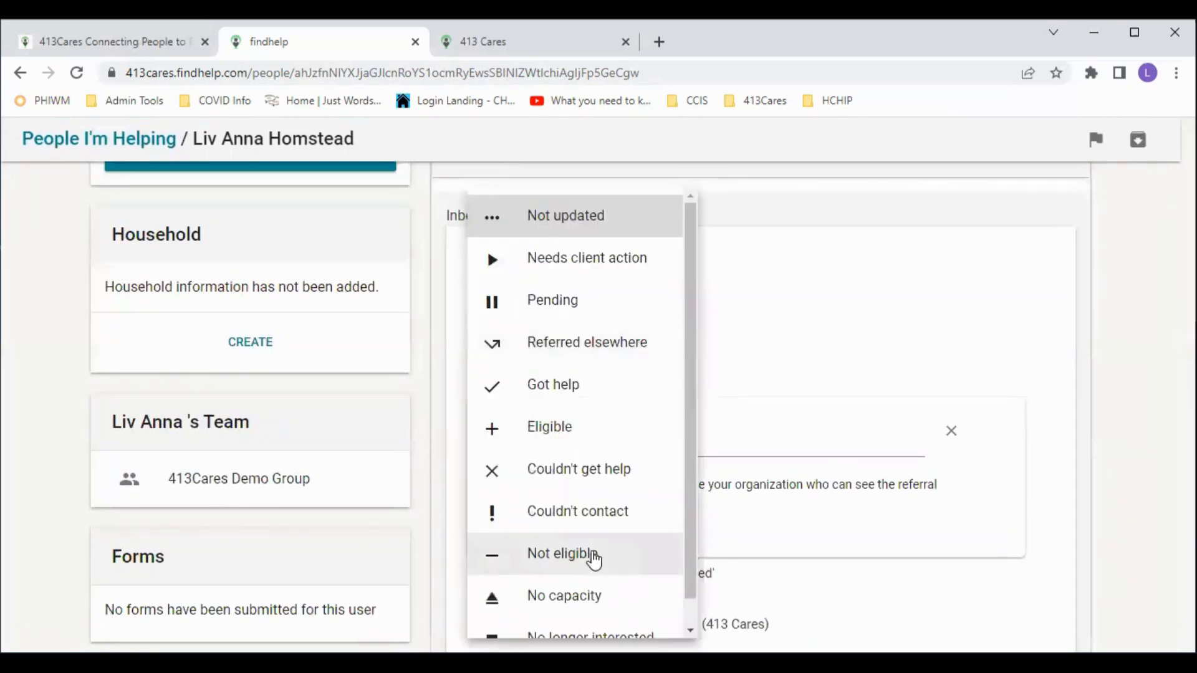
{"action": "left_click", "coordinate": [583, 480]}
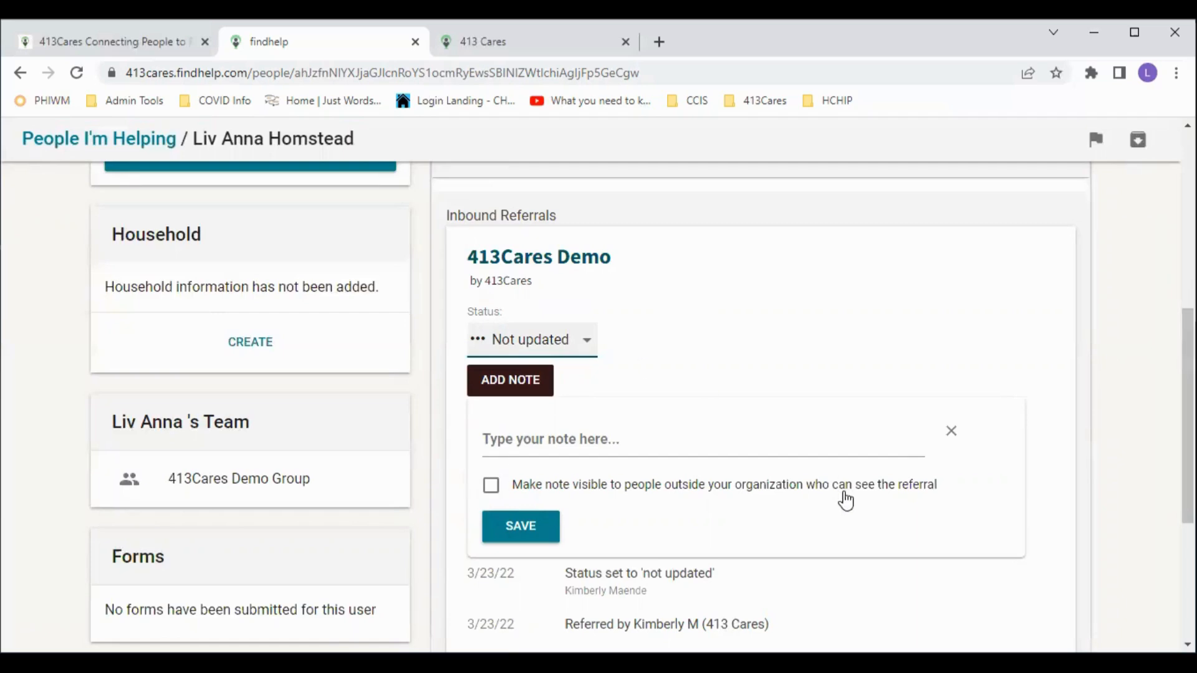
{"action": "scroll", "coordinate": [812, 499], "scroll_direction": "down", "scroll_amount": 1}
{"action": "scroll", "coordinate": [812, 498], "scroll_direction": "down", "scroll_amount": 1}
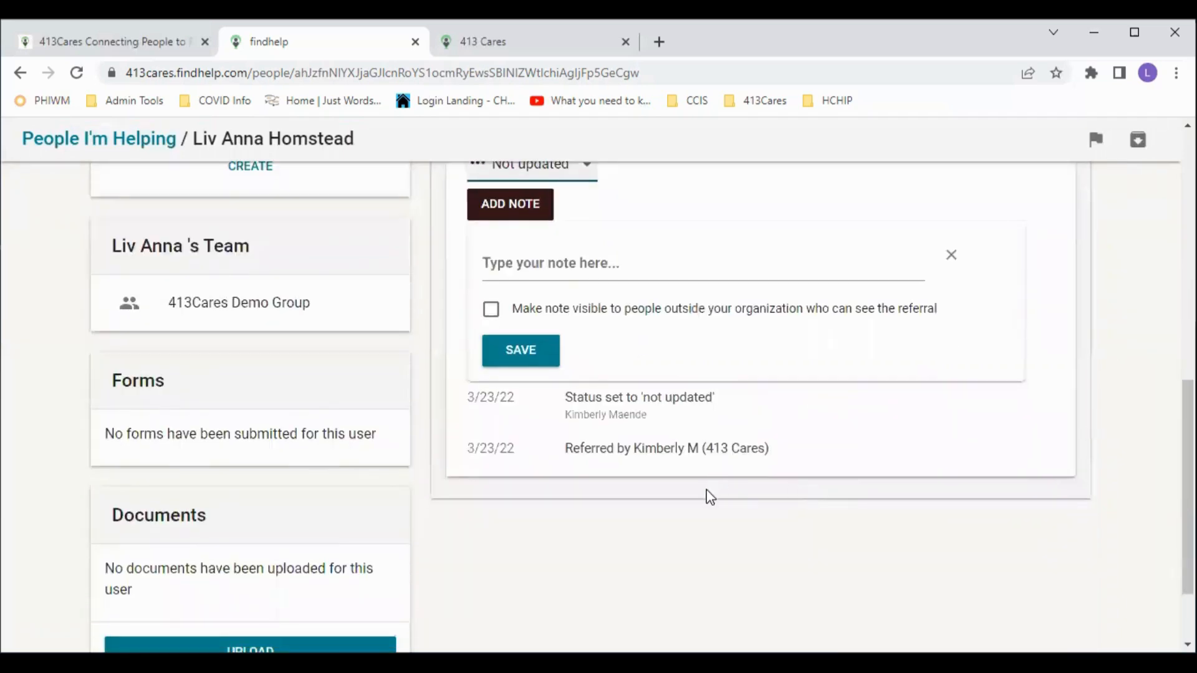
{"action": "scroll", "coordinate": [707, 495], "scroll_direction": "up", "scroll_amount": 5}
{"action": "scroll", "coordinate": [707, 499], "scroll_direction": "up", "scroll_amount": 2}
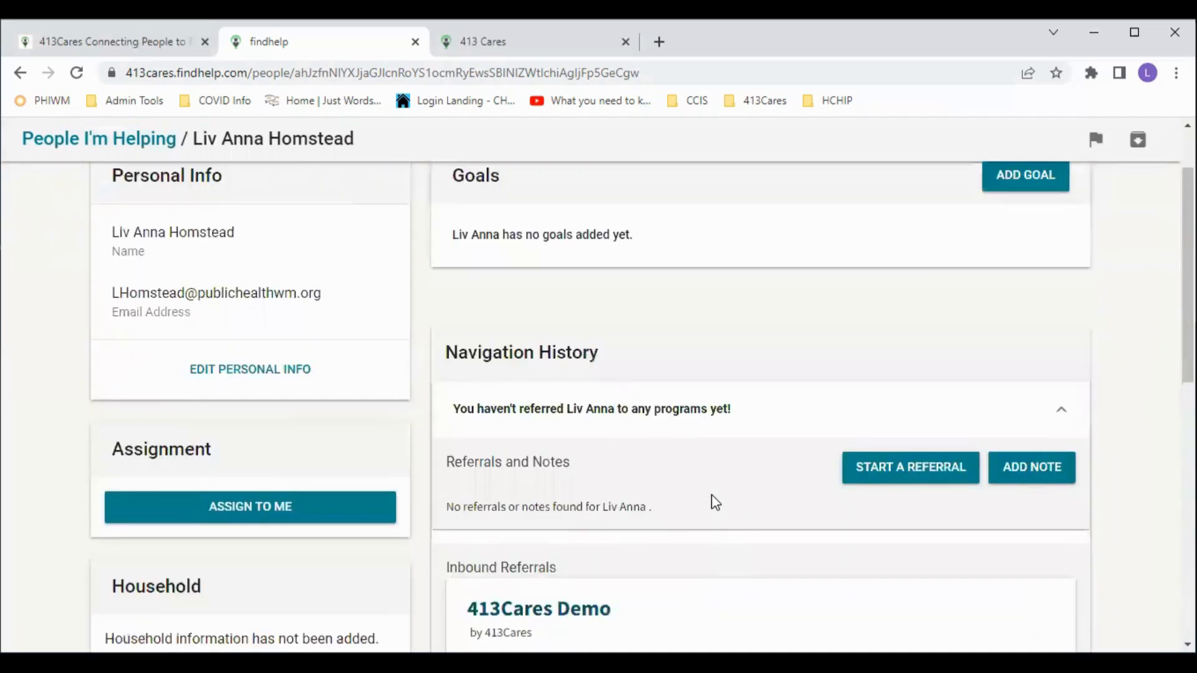
{"action": "scroll", "coordinate": [712, 499], "scroll_direction": "down", "scroll_amount": 3}
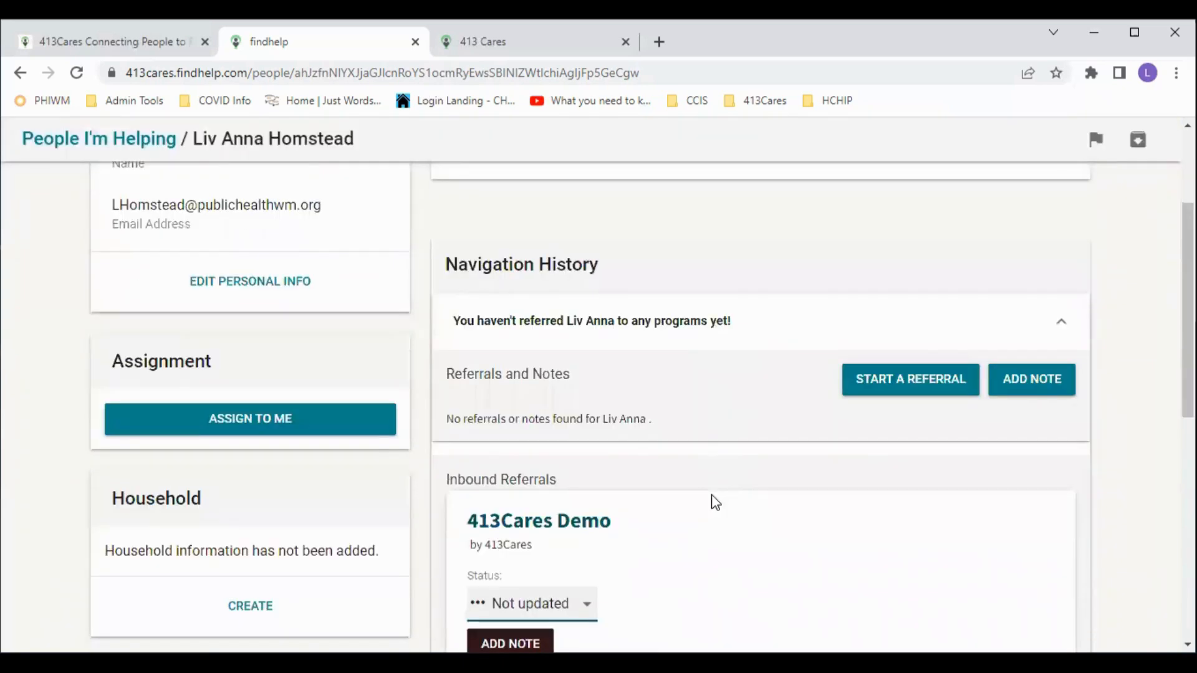
{"action": "scroll", "coordinate": [716, 503], "scroll_direction": "down", "scroll_amount": 1}
{"action": "scroll", "coordinate": [716, 505], "scroll_direction": "up", "scroll_amount": 1}
{"action": "scroll", "coordinate": [715, 511], "scroll_direction": "down", "scroll_amount": 6}
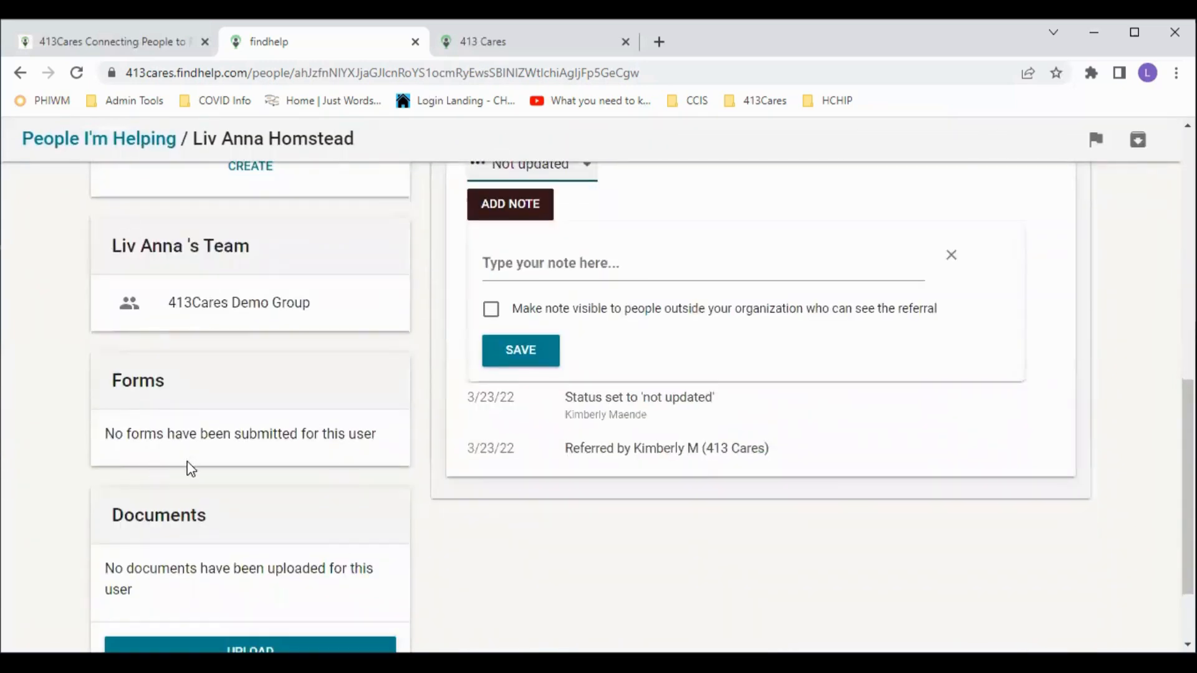
{"action": "scroll", "coordinate": [141, 331], "scroll_direction": "down", "scroll_amount": 1}
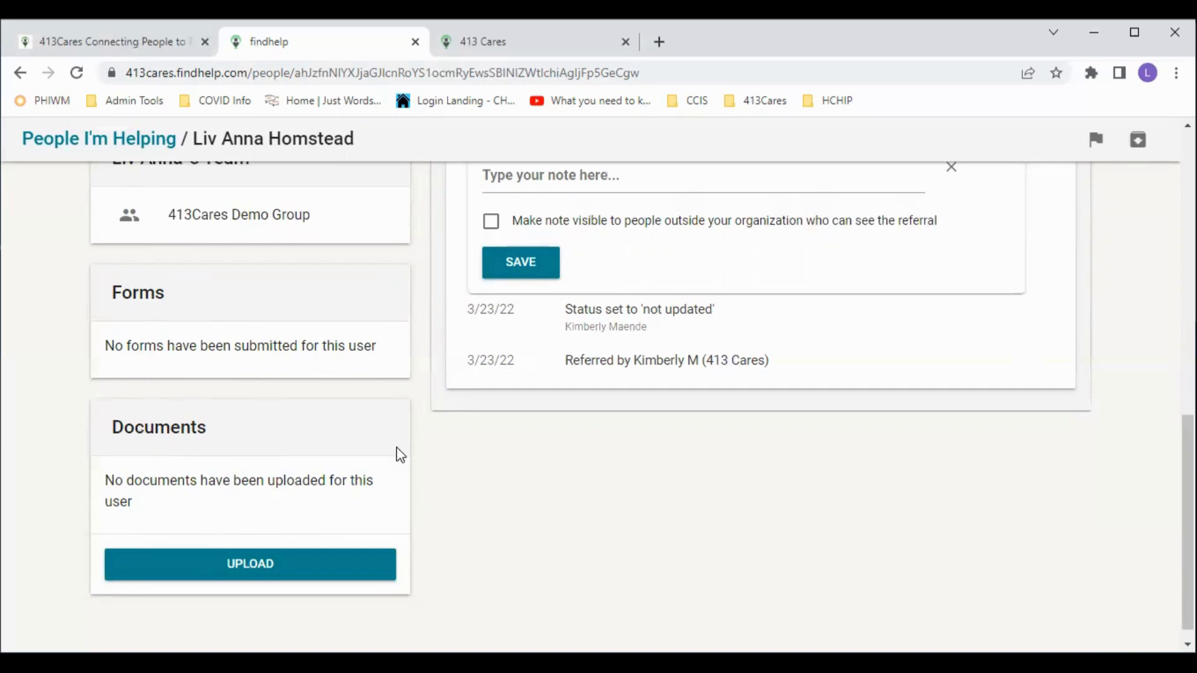
{"action": "scroll", "coordinate": [411, 520], "scroll_direction": "up", "scroll_amount": 1}
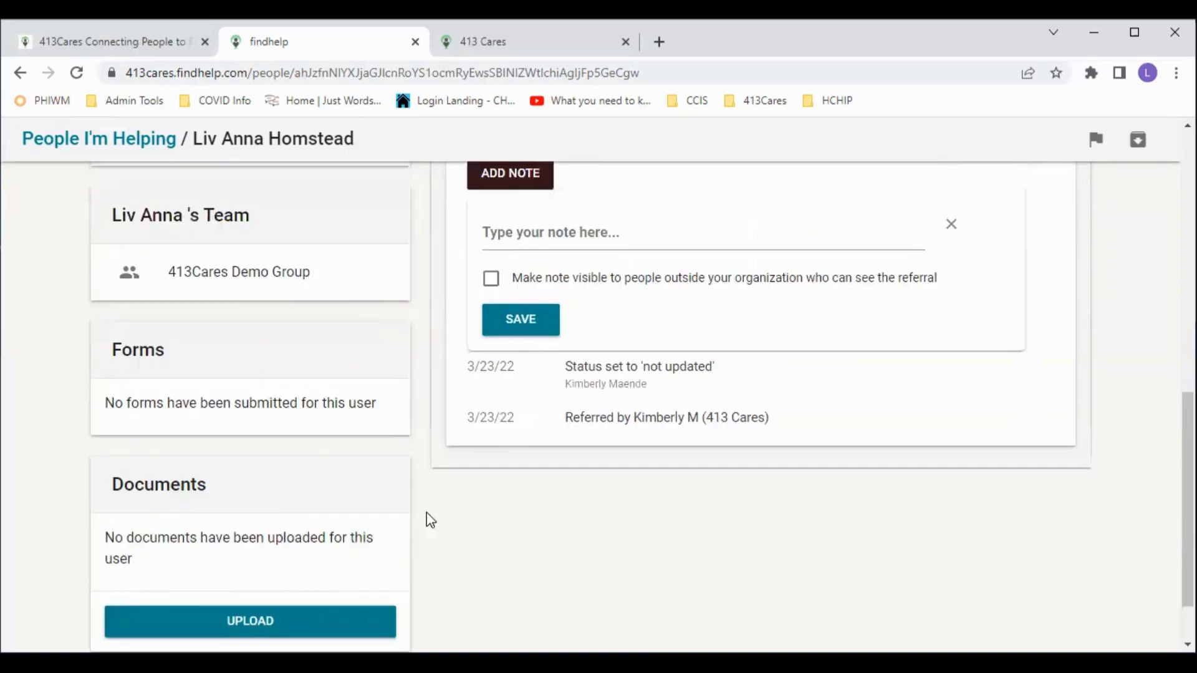
{"action": "scroll", "coordinate": [360, 518], "scroll_direction": "up", "scroll_amount": 5}
{"action": "scroll", "coordinate": [366, 522], "scroll_direction": "up", "scroll_amount": 2}
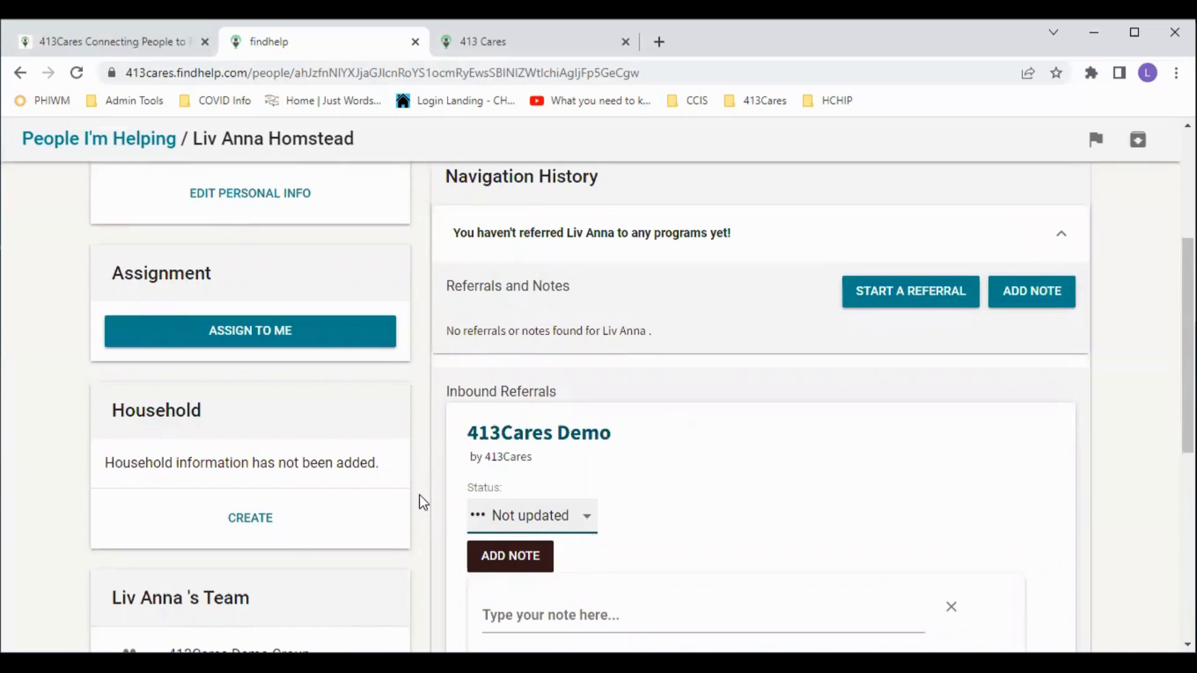
{"action": "scroll", "coordinate": [427, 502], "scroll_direction": "down", "scroll_amount": 4}
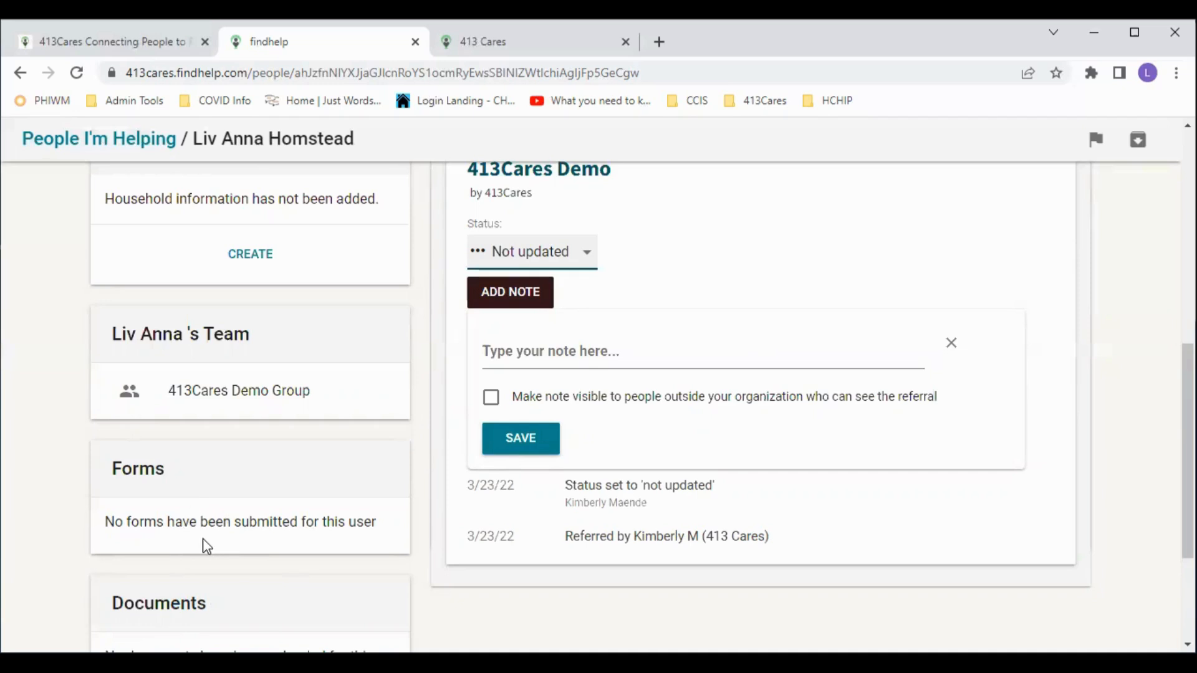
{"action": "scroll", "coordinate": [201, 550], "scroll_direction": "down", "scroll_amount": 1}
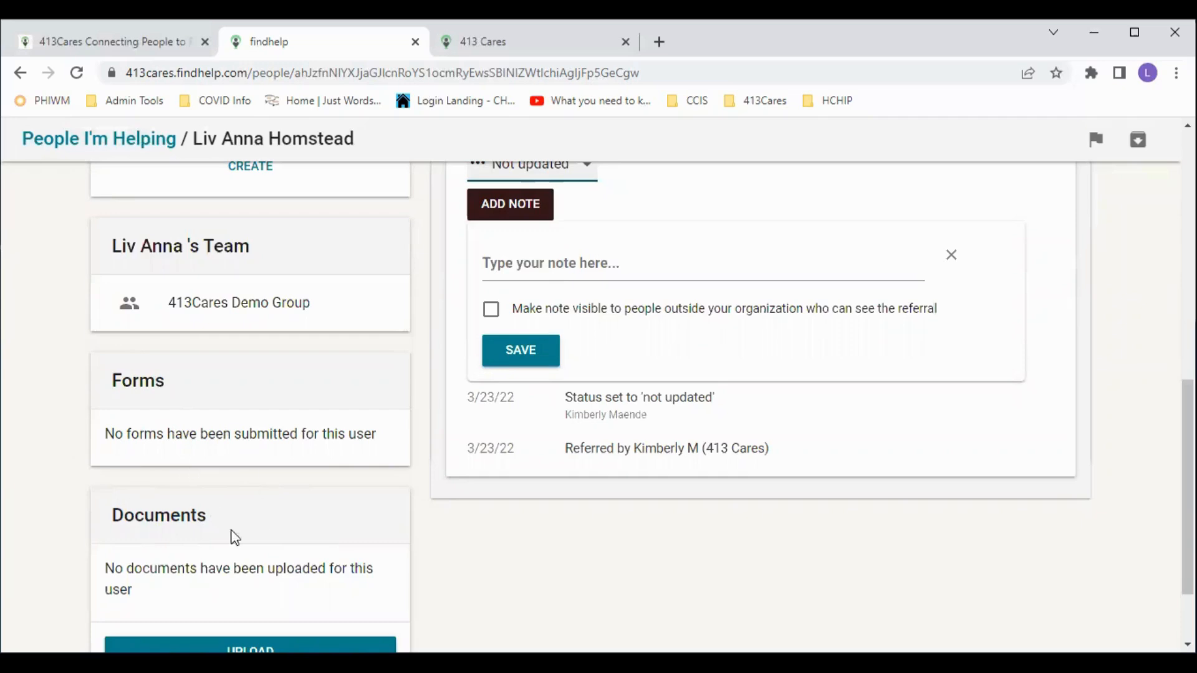
{"action": "scroll", "coordinate": [402, 445], "scroll_direction": "up", "scroll_amount": 2}
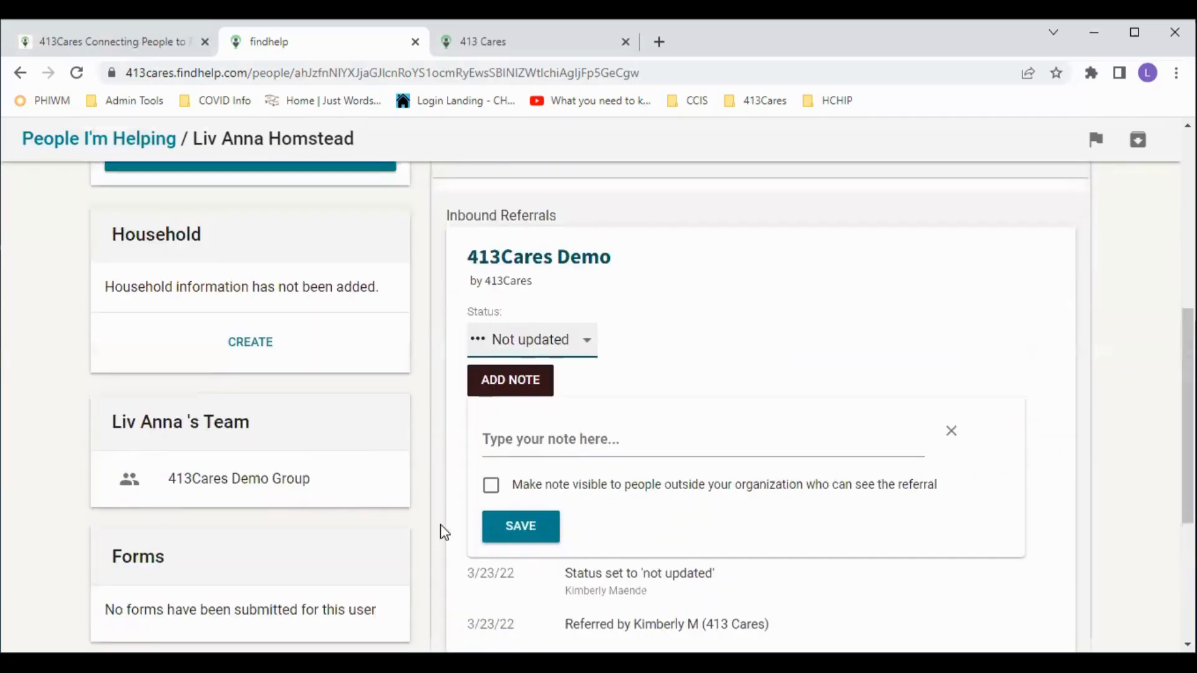
{"action": "scroll", "coordinate": [414, 536], "scroll_direction": "up", "scroll_amount": 6}
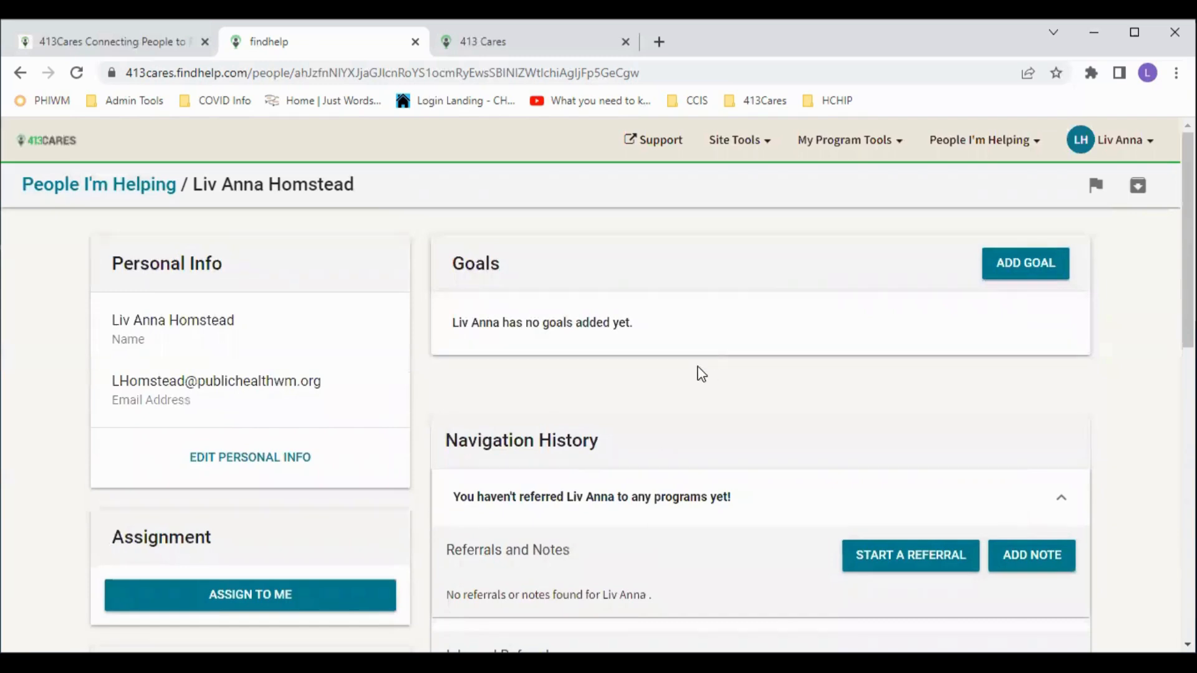
- Go to People I'm Helping and open the second person's profile
{"action": "left_click", "coordinate": [967, 145]}
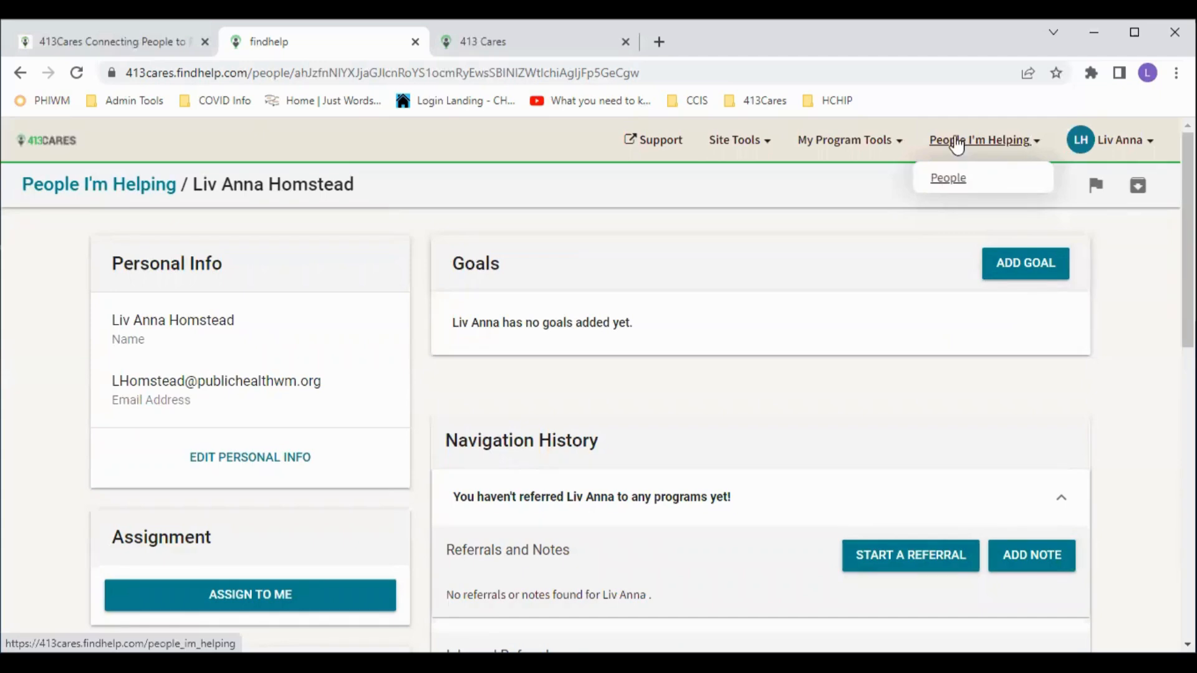
{"action": "left_click", "coordinate": [951, 183]}
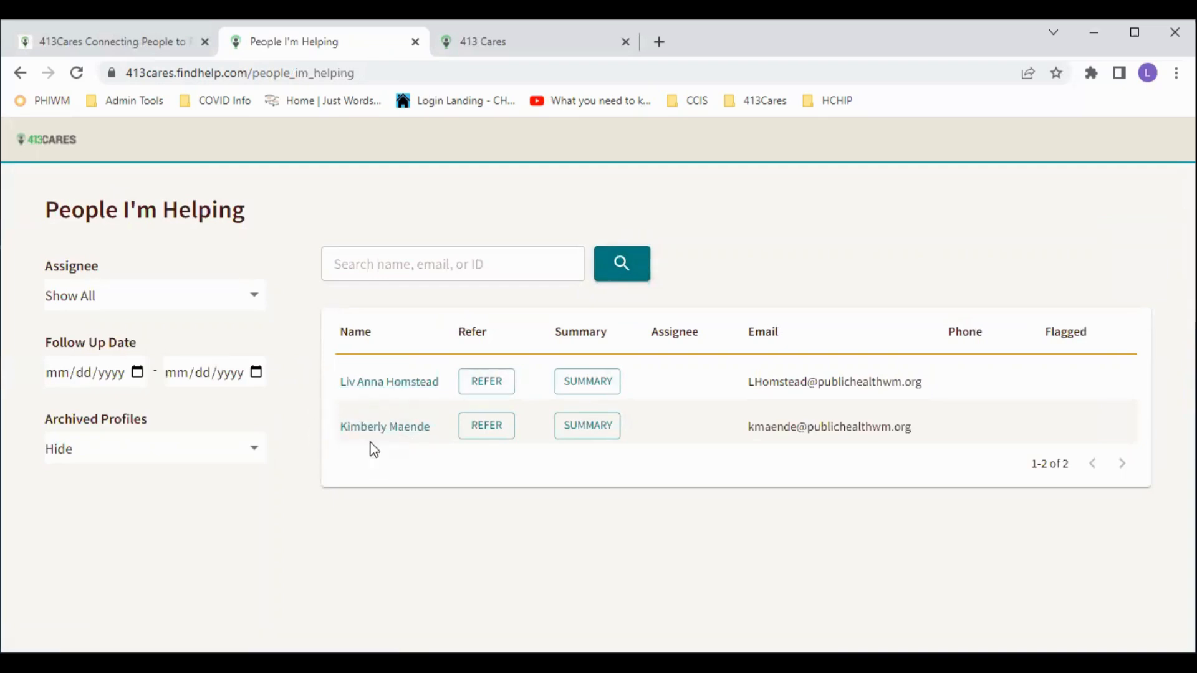
{"action": "left_click", "coordinate": [385, 430]}
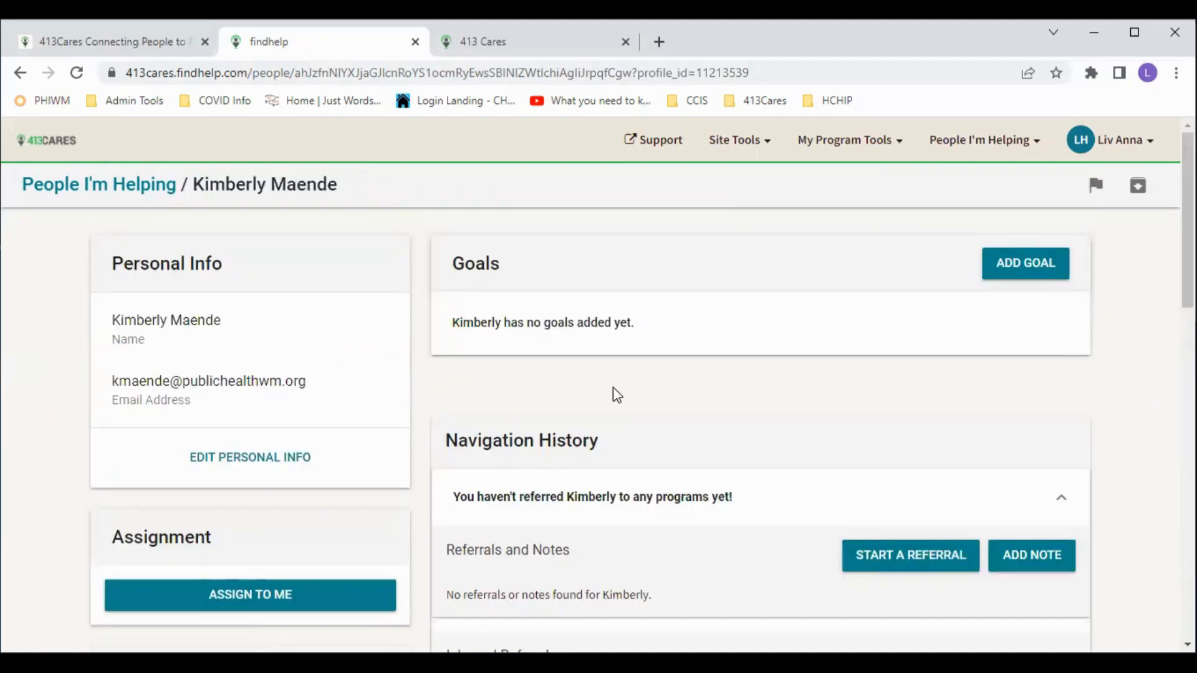
{"action": "scroll", "coordinate": [655, 413], "scroll_direction": "down", "scroll_amount": 2}
{"action": "scroll", "coordinate": [653, 412], "scroll_direction": "down", "scroll_amount": 10}
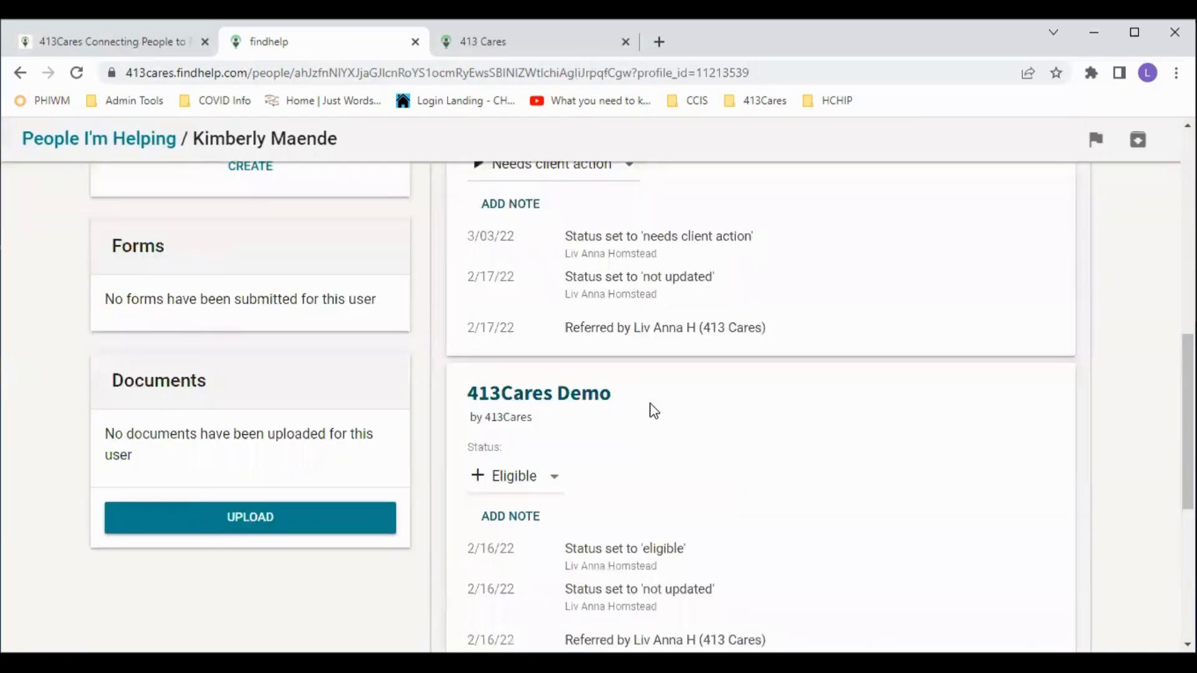
{"action": "scroll", "coordinate": [652, 412], "scroll_direction": "down", "scroll_amount": 5}
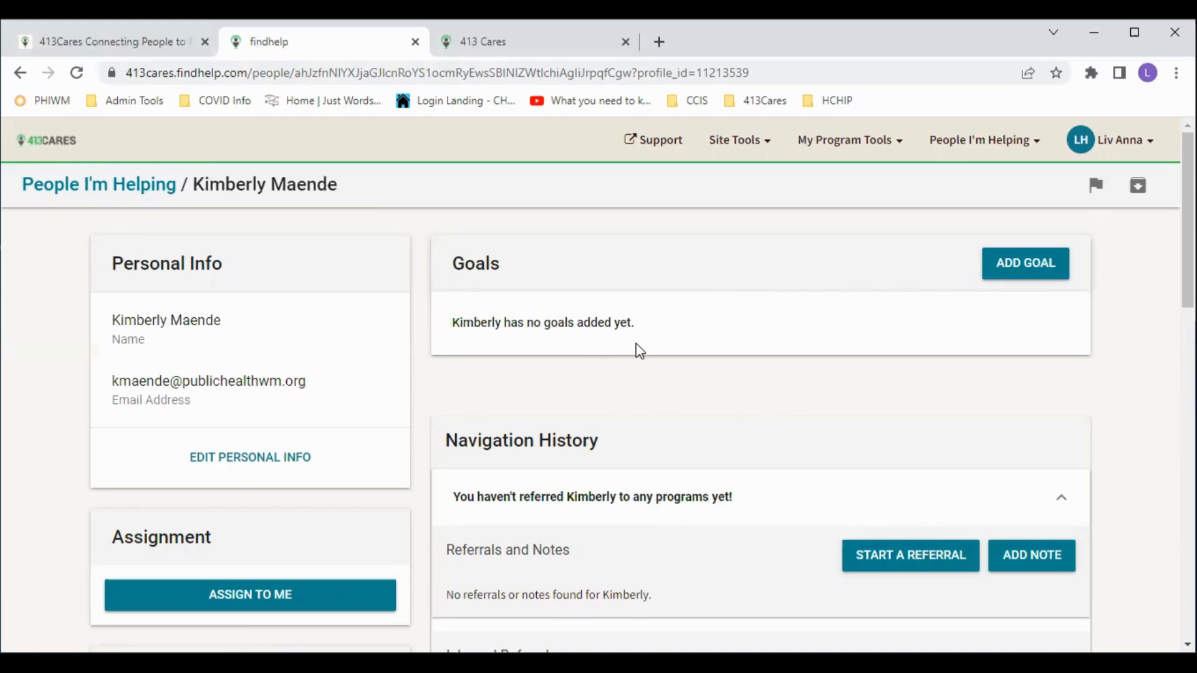
{"action": "left_click", "coordinate": [1130, 149]}
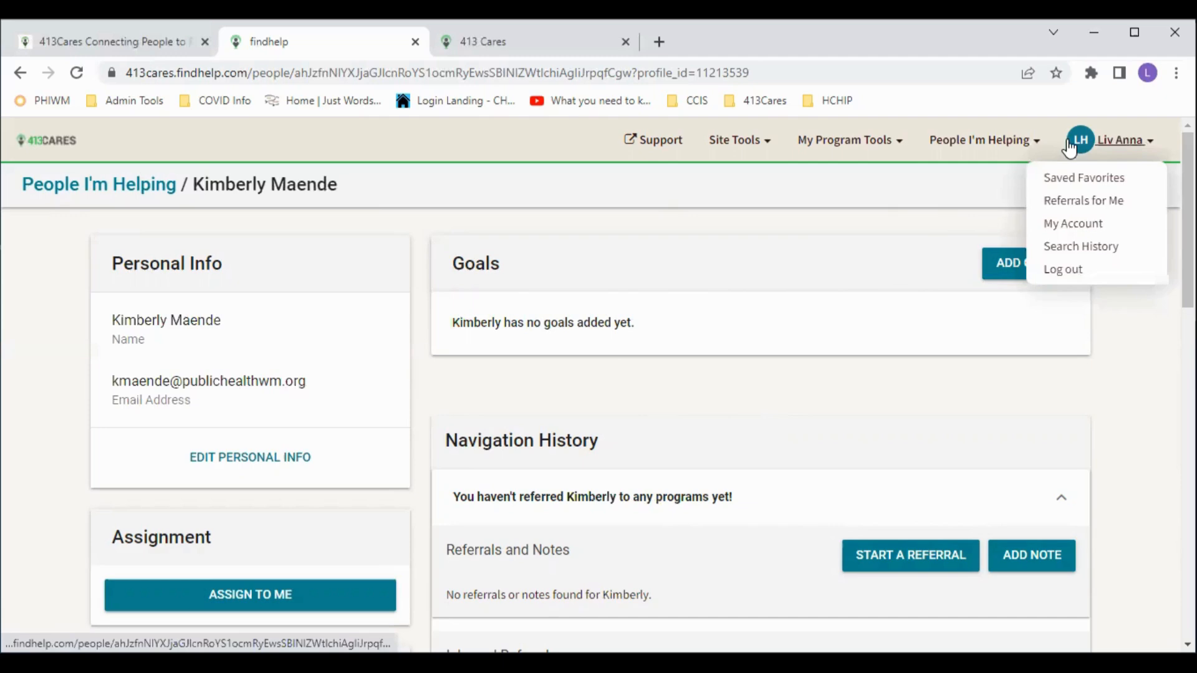
{"action": "left_click", "coordinate": [587, 315]}
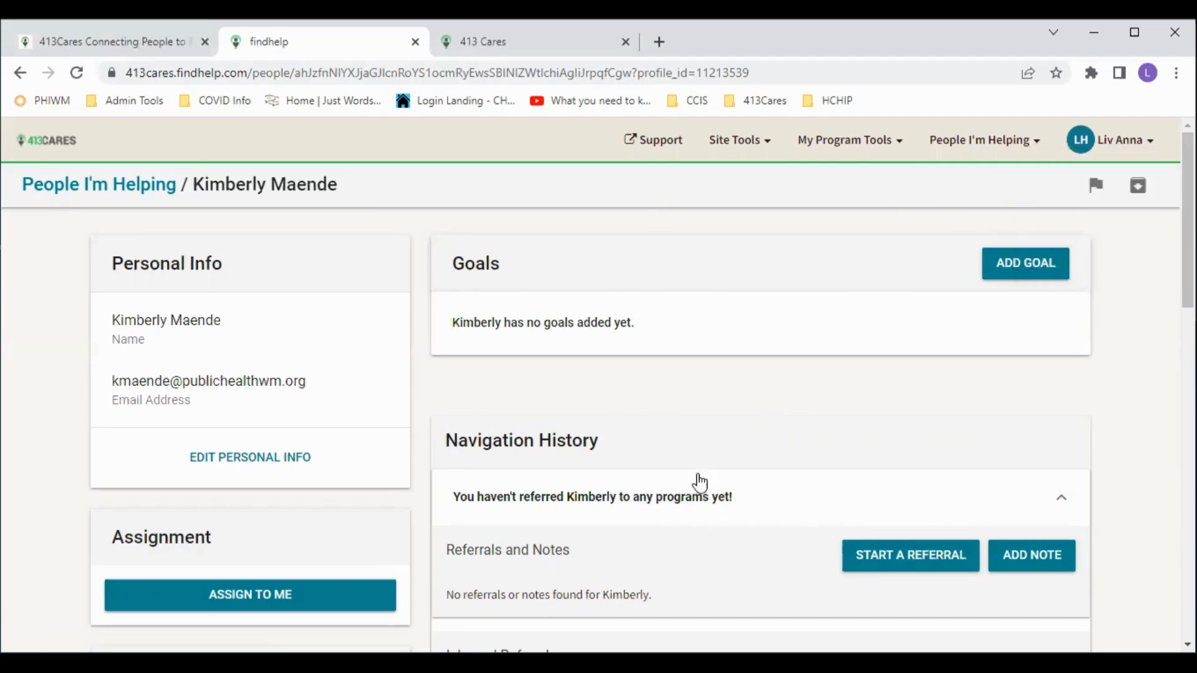